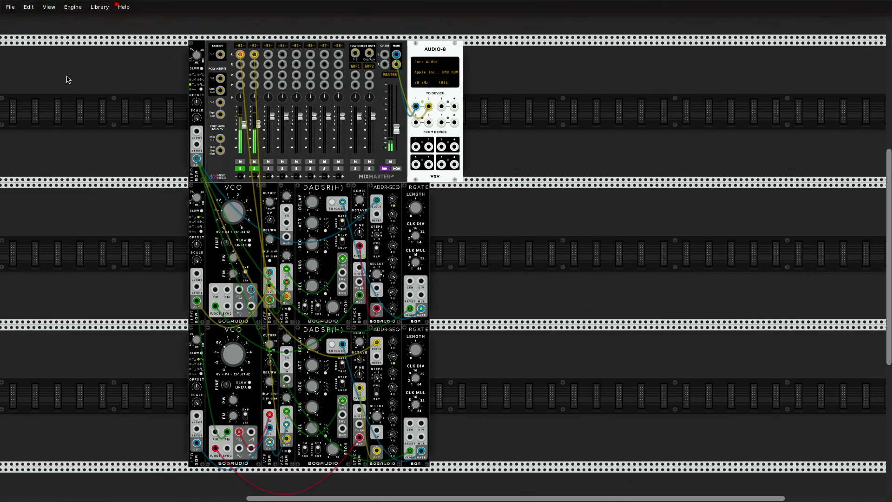
Start a new patch, clearing the current unsaved one.
{"action": "left_click", "coordinate": [11, 6]}
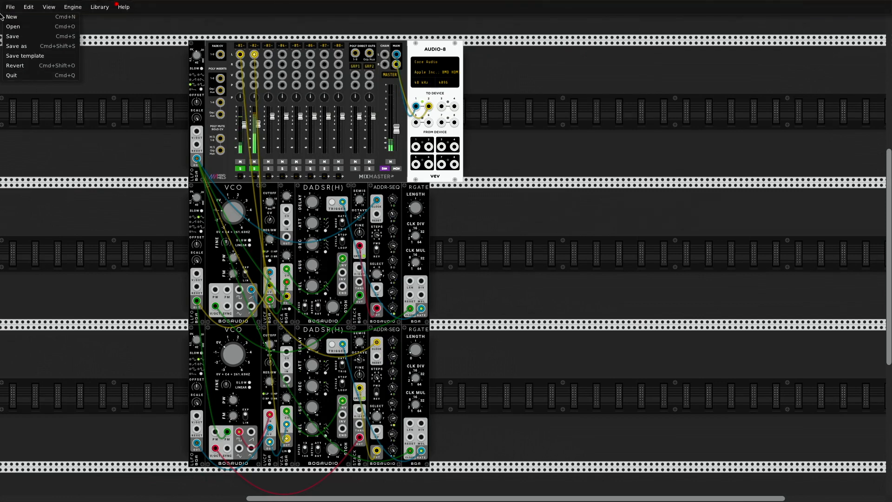
{"action": "left_click", "coordinate": [19, 19]}
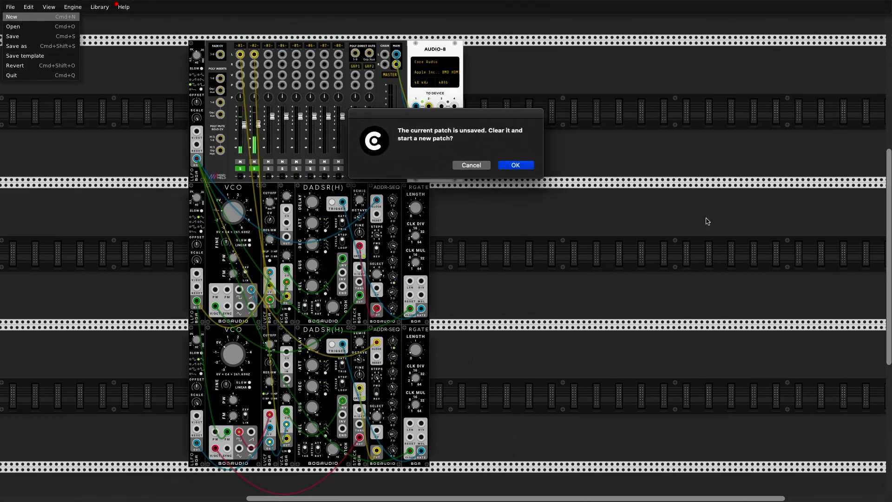
{"action": "left_click", "coordinate": [515, 166]}
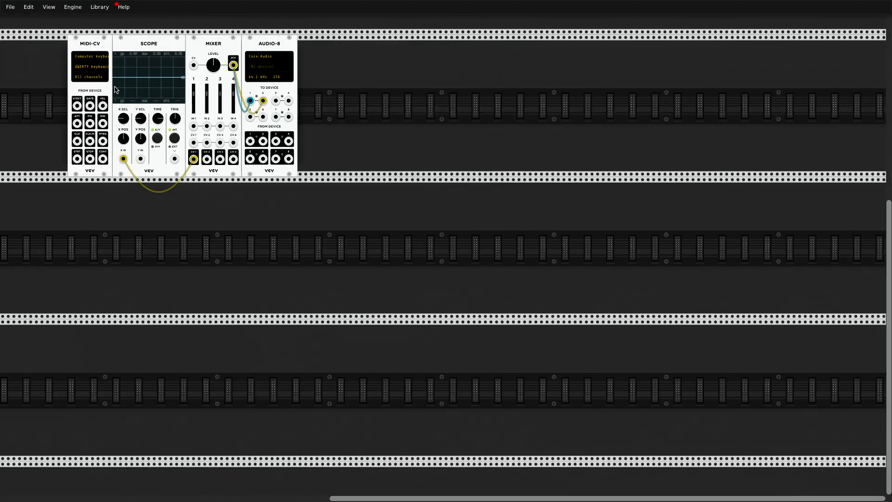
Delete the MIDI-CV, Scope and Mixer modules and move the remaining Audio-8 module leftward along its rack row.
{"action": "scroll", "coordinate": [421, 219], "scroll_direction": "up", "scroll_amount": 5}
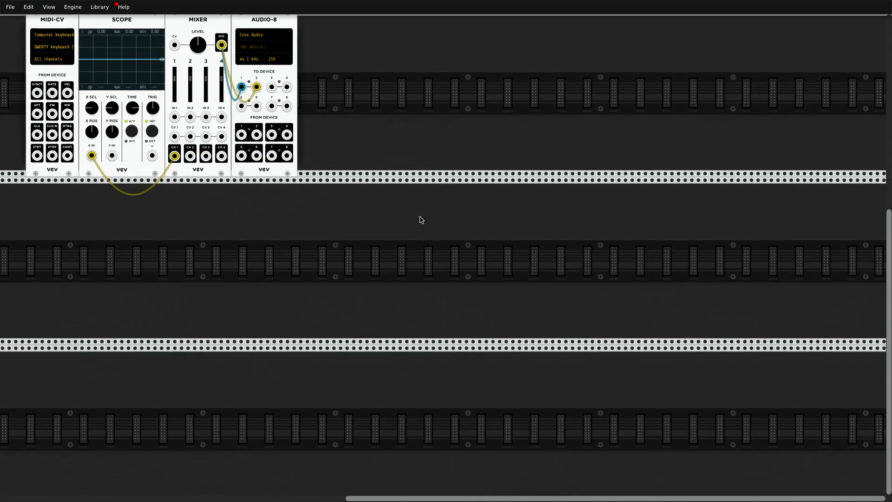
{"action": "scroll", "coordinate": [421, 219], "scroll_direction": "up", "scroll_amount": 5}
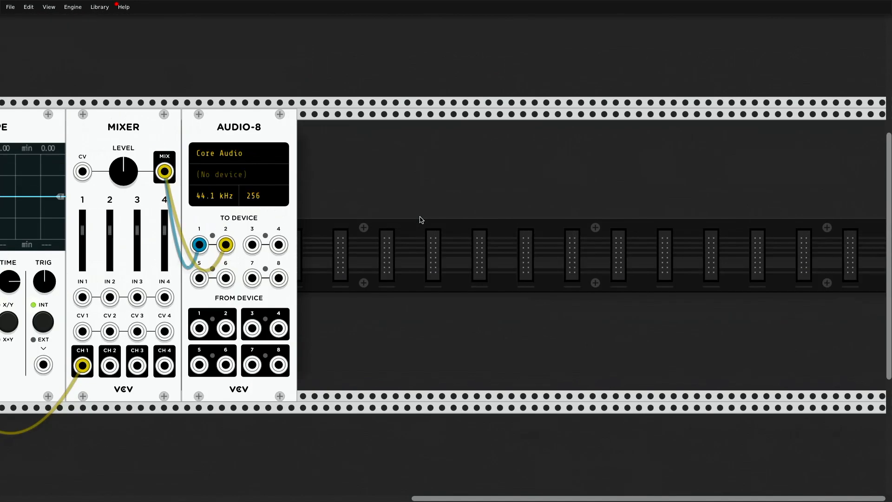
{"action": "scroll", "coordinate": [420, 219], "scroll_direction": "up", "scroll_amount": 1}
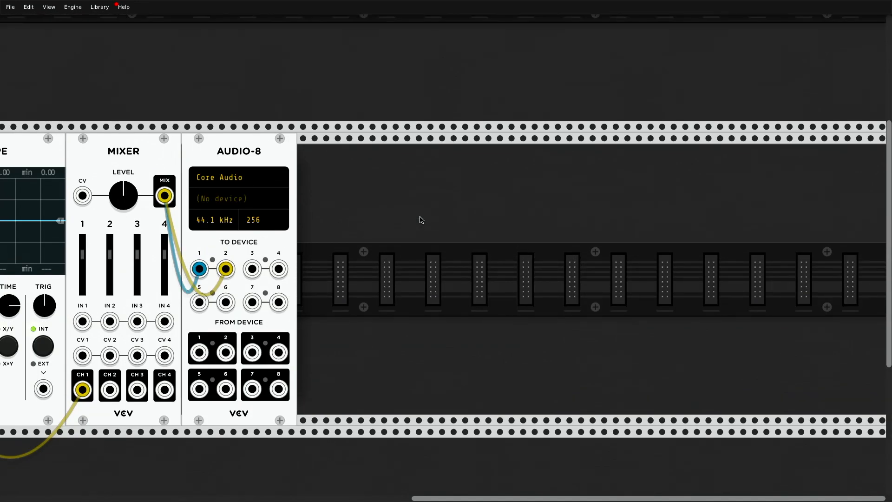
{"action": "scroll", "coordinate": [421, 220], "scroll_direction": "left", "scroll_amount": 7}
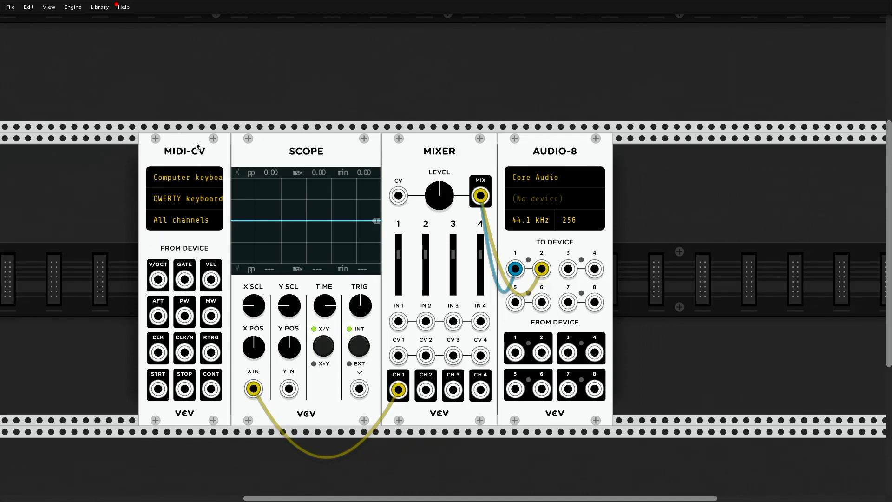
{"action": "key", "text": "Delete"}
{"action": "key", "text": "Delete"}
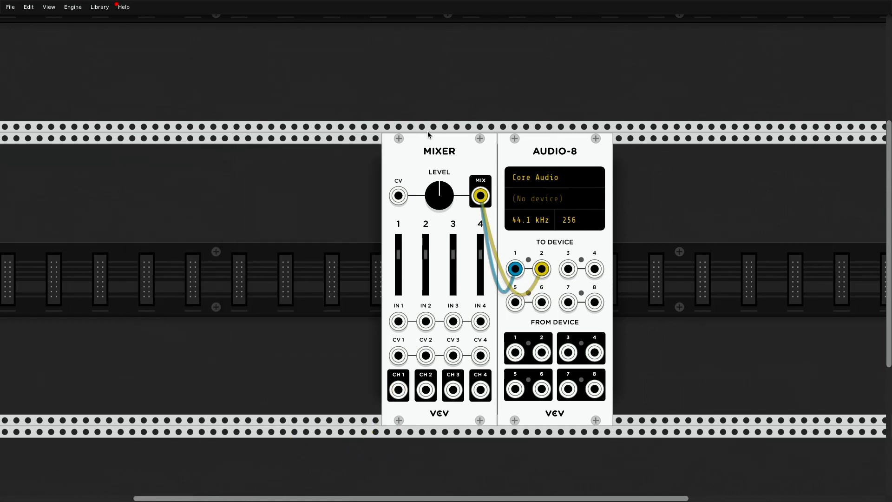
{"action": "key", "text": "Delete"}
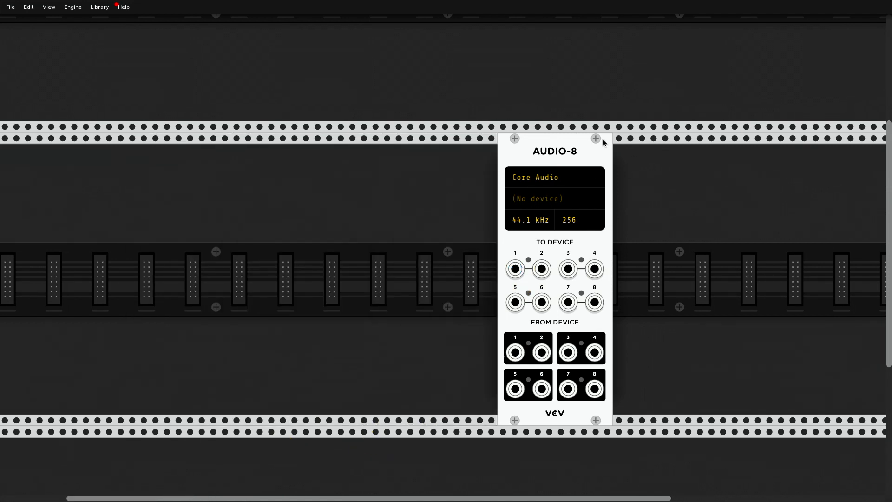
{"action": "left_click_drag", "start_coordinate": [551, 155], "coordinate": [66, 193]}
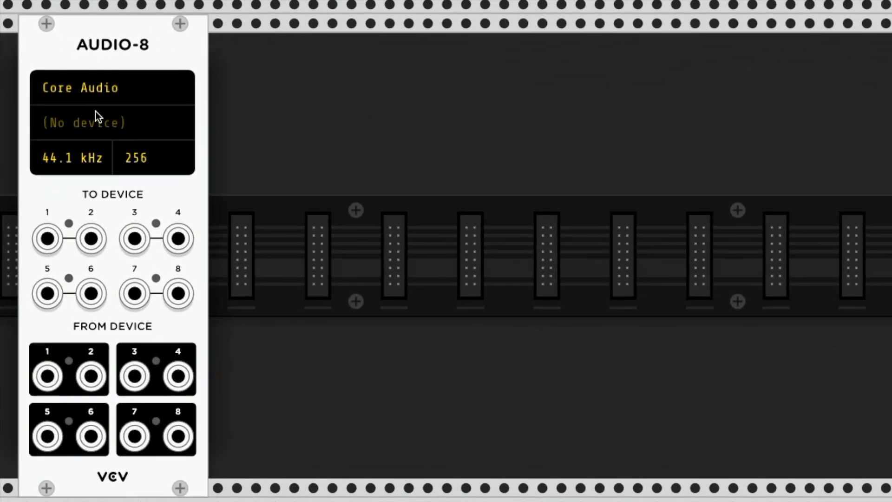
Configure Audio-8 to use the Apple Inc.: BMD HDMI device at 48 kHz with a block size of 4096.
{"action": "left_click", "coordinate": [79, 189]}
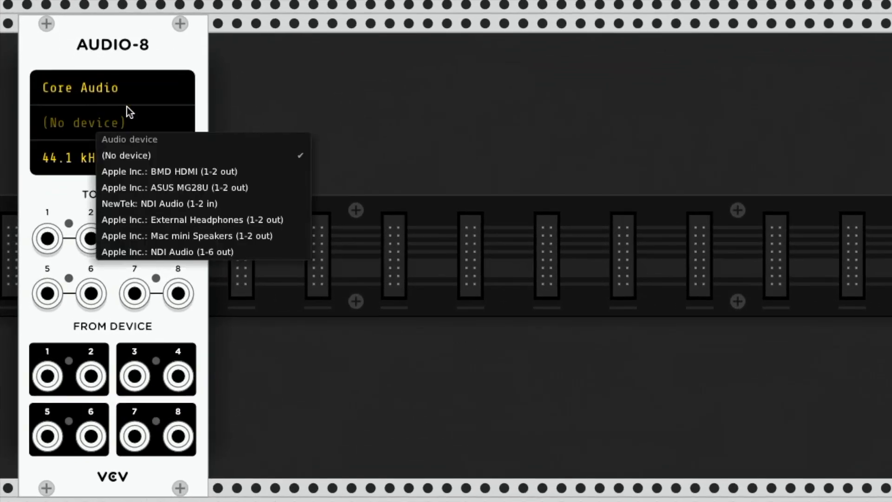
{"action": "left_click", "coordinate": [252, 171]}
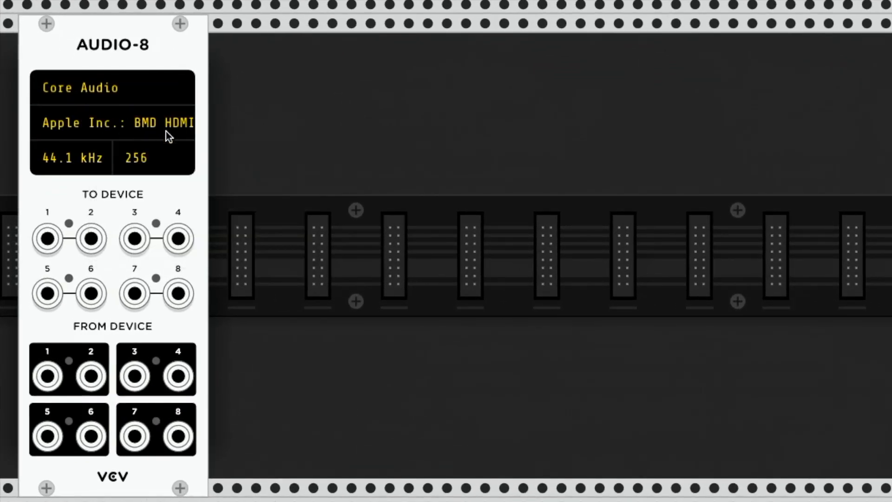
{"action": "left_click", "coordinate": [51, 165]}
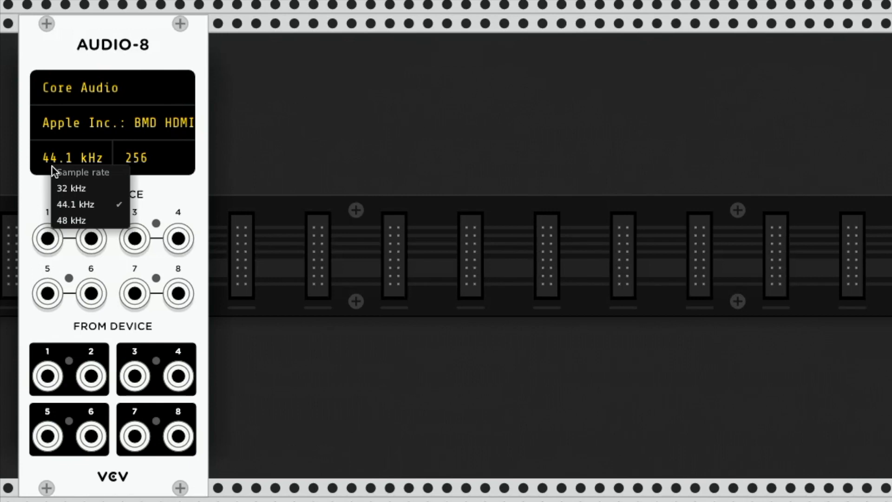
{"action": "left_click", "coordinate": [95, 221]}
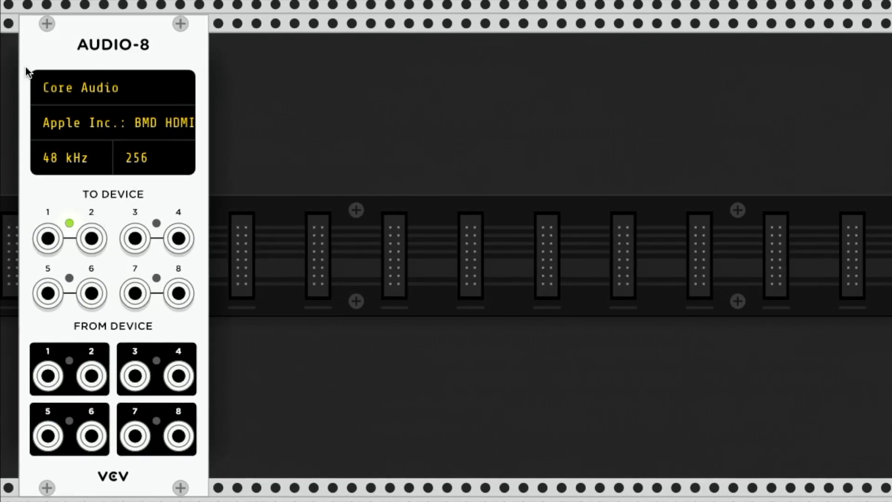
{"action": "left_click", "coordinate": [136, 163]}
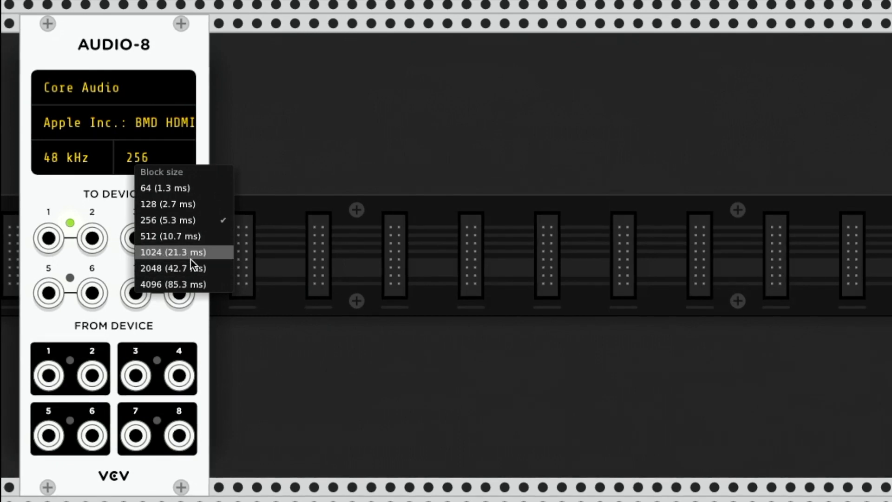
{"action": "left_click", "coordinate": [195, 283]}
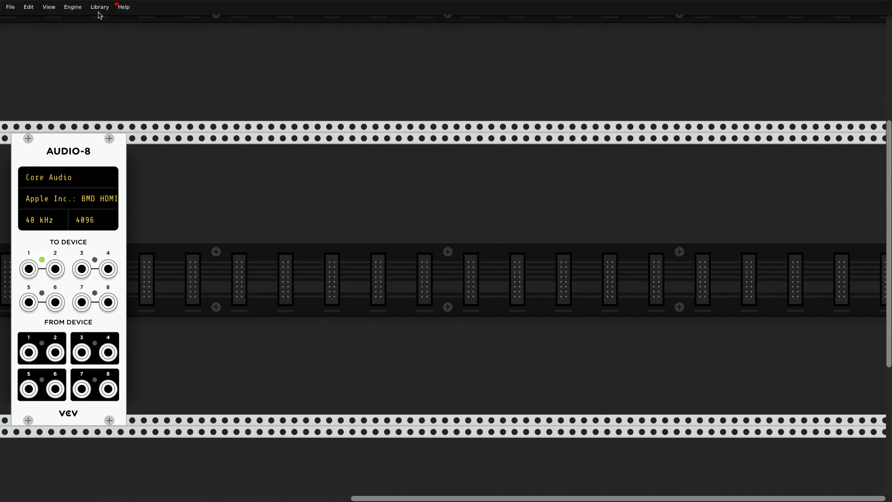
Add the MindMeld MixMasterJr module, found under the Mixer tag, and place it directly against the right side of Audio-8.
{"action": "right_click", "coordinate": [55, 55]}
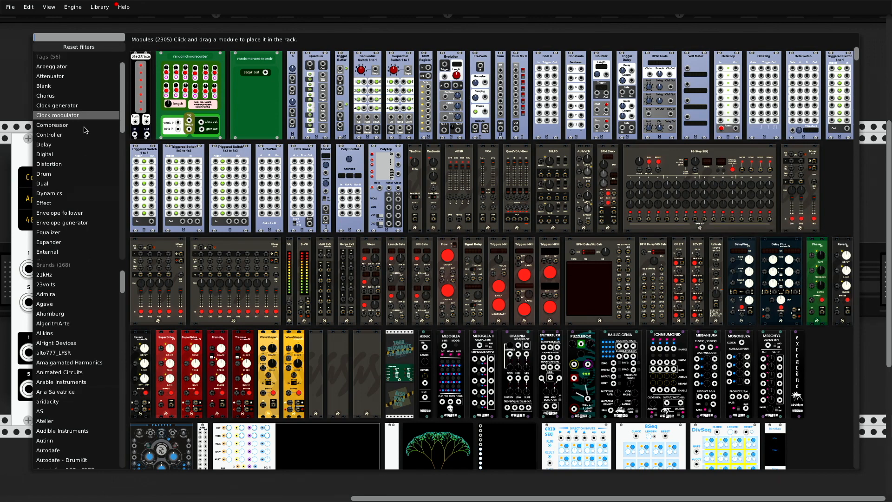
{"action": "scroll", "coordinate": [90, 190], "scroll_direction": "down", "scroll_amount": 6}
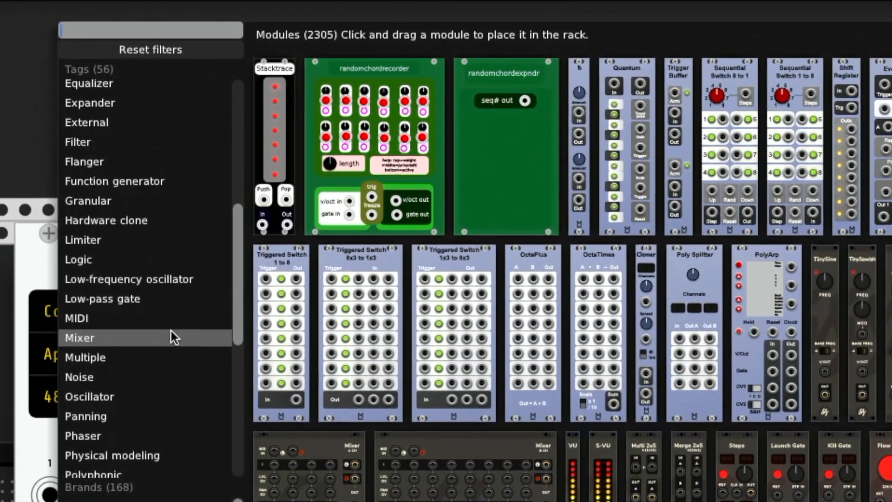
{"action": "left_click", "coordinate": [171, 331]}
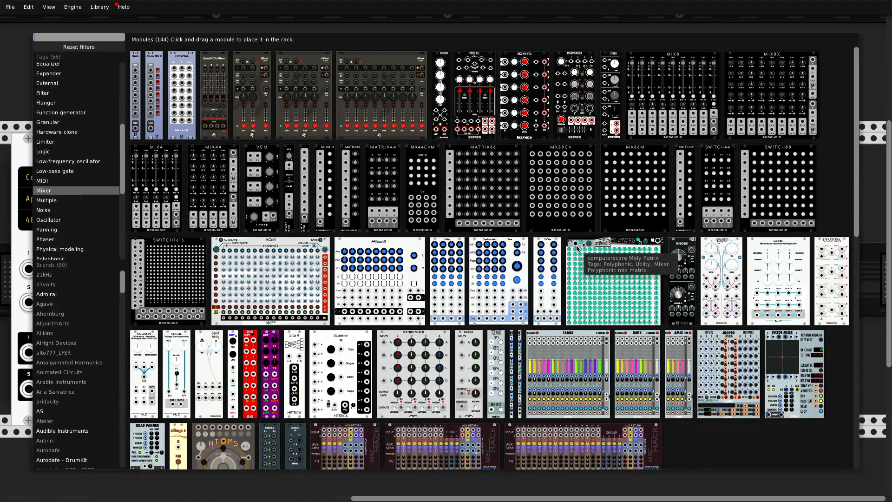
{"action": "scroll", "coordinate": [576, 249], "scroll_direction": "down", "scroll_amount": 15}
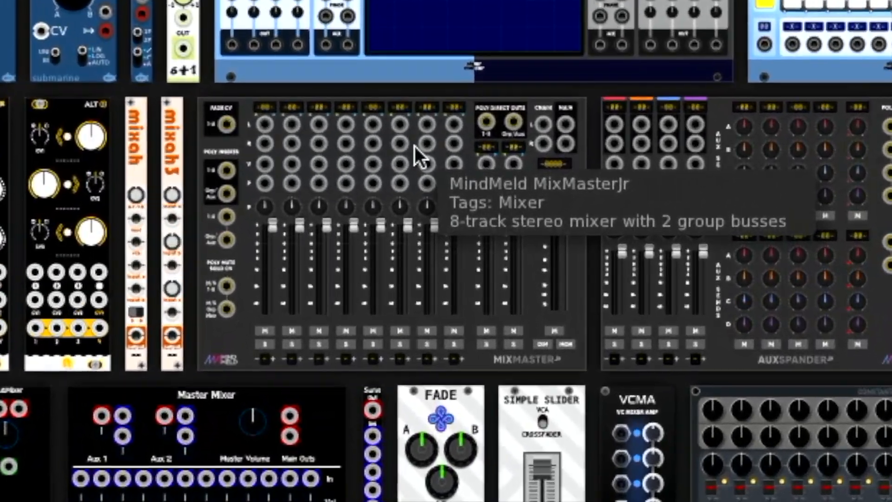
{"action": "left_click", "coordinate": [417, 160]}
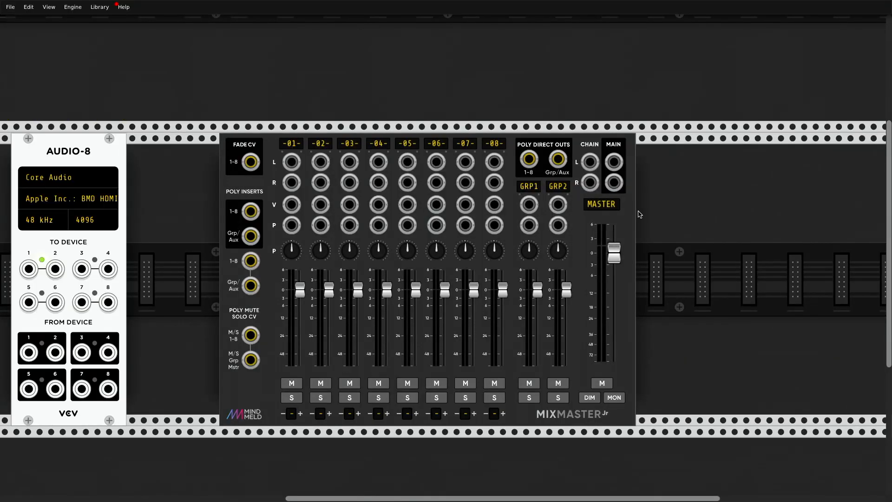
{"action": "left_click_drag", "start_coordinate": [628, 219], "coordinate": [527, 228]}
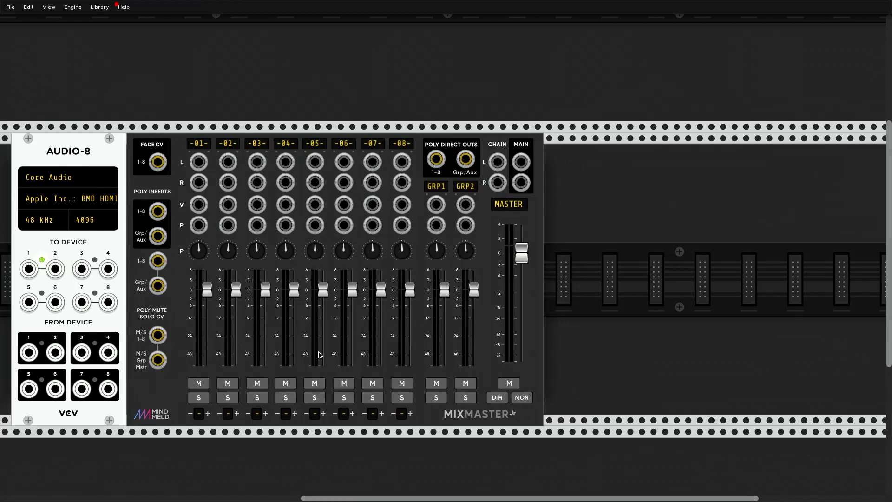
Patch the MixMasterJr Main L and R outputs to Audio-8 device inputs 1 and 2.
{"action": "scroll", "coordinate": [319, 355], "scroll_direction": "left", "scroll_amount": 3}
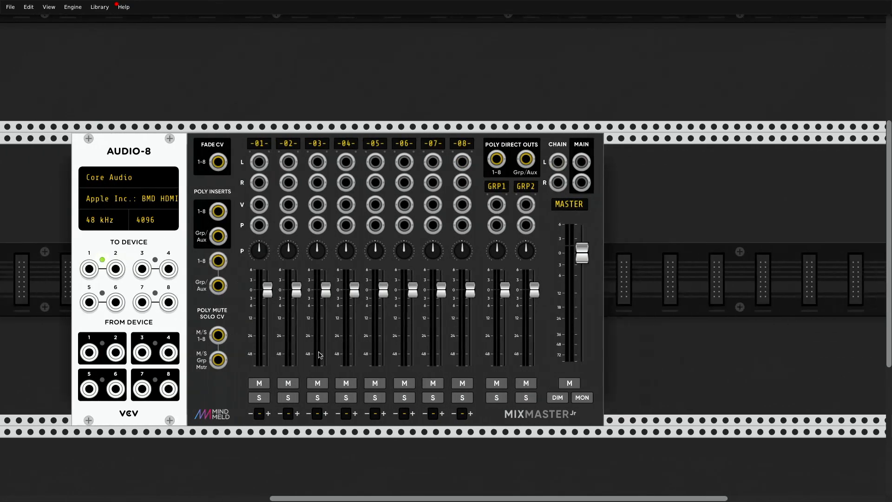
{"action": "scroll", "coordinate": [319, 356], "scroll_direction": "right", "scroll_amount": 1}
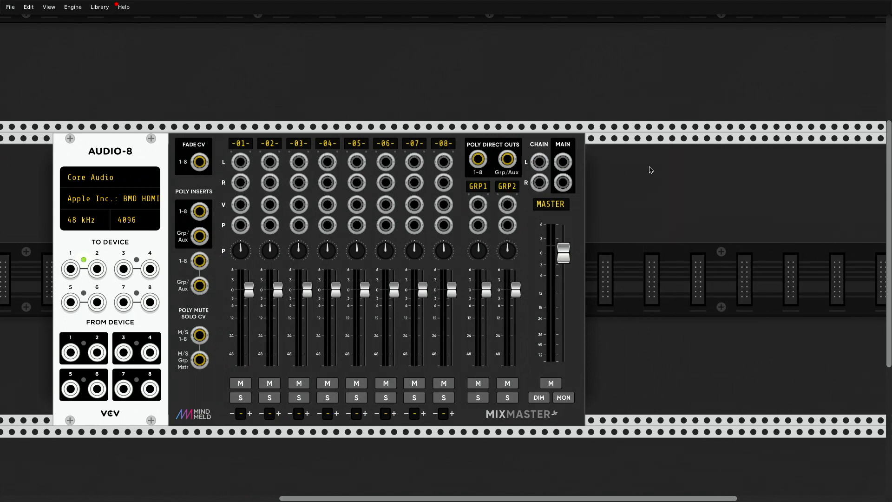
{"action": "left_click_drag", "start_coordinate": [563, 161], "coordinate": [70, 269]}
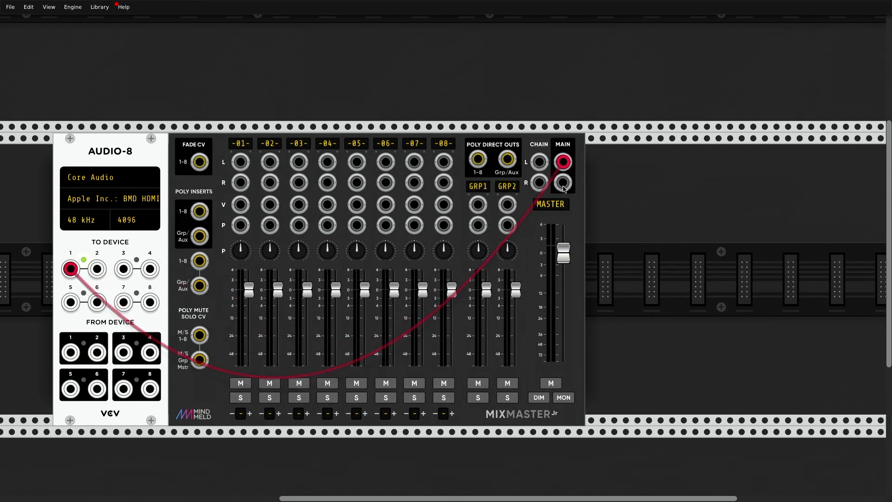
{"action": "left_click_drag", "start_coordinate": [563, 189], "coordinate": [150, 267]}
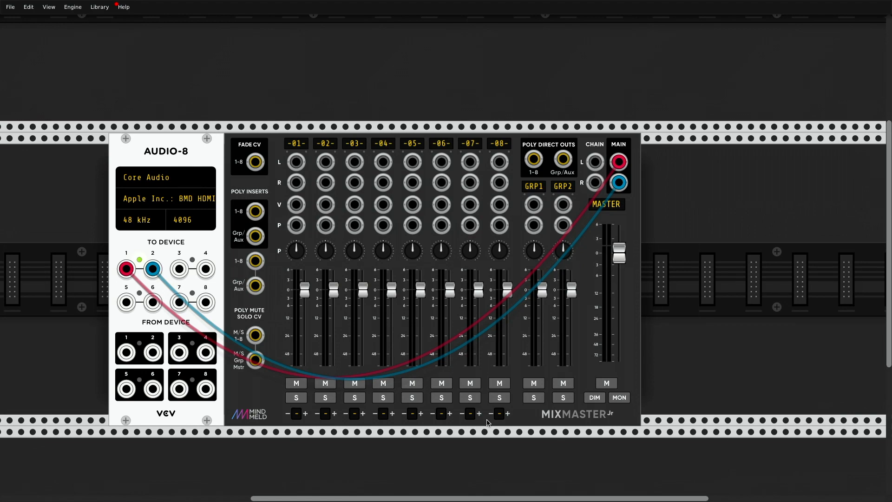
Reset the module filters, add the VCO from the Bogaudio brand, and place it right of MixMasterJr with a small gap.
{"action": "right_click", "coordinate": [58, 78]}
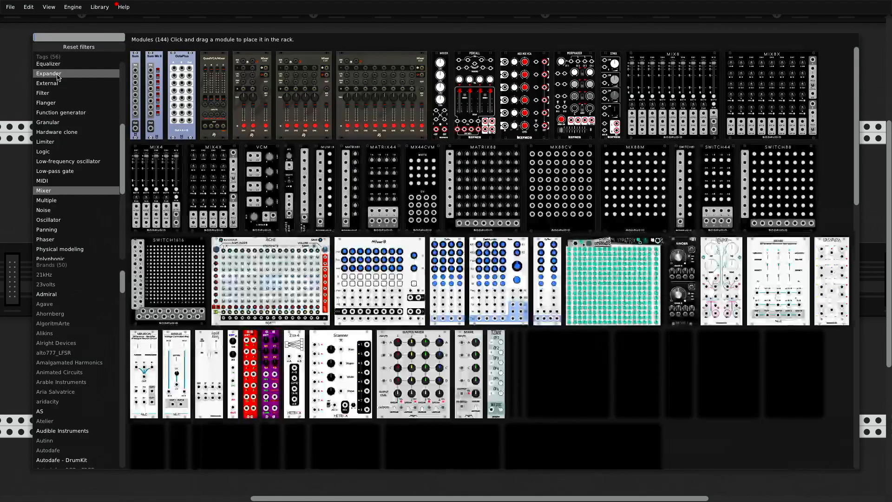
{"action": "left_click", "coordinate": [109, 47]}
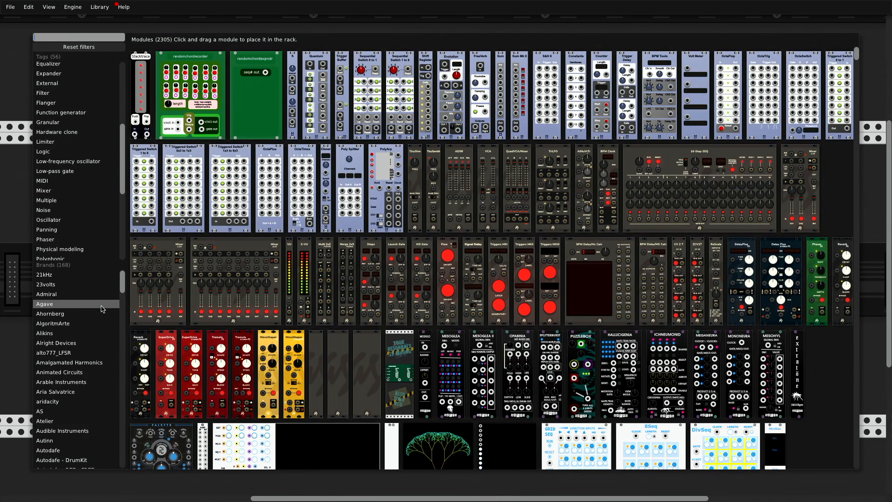
{"action": "scroll", "coordinate": [98, 325], "scroll_direction": "down", "scroll_amount": 4}
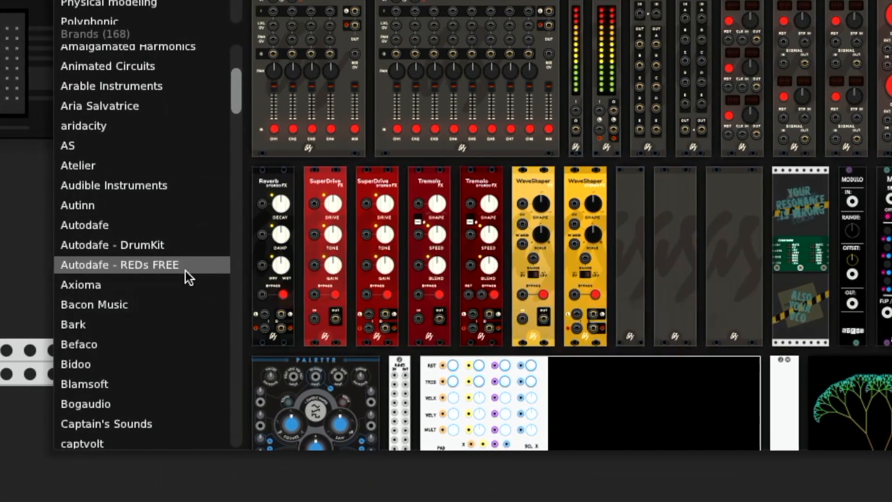
{"action": "scroll", "coordinate": [185, 272], "scroll_direction": "down", "scroll_amount": 1}
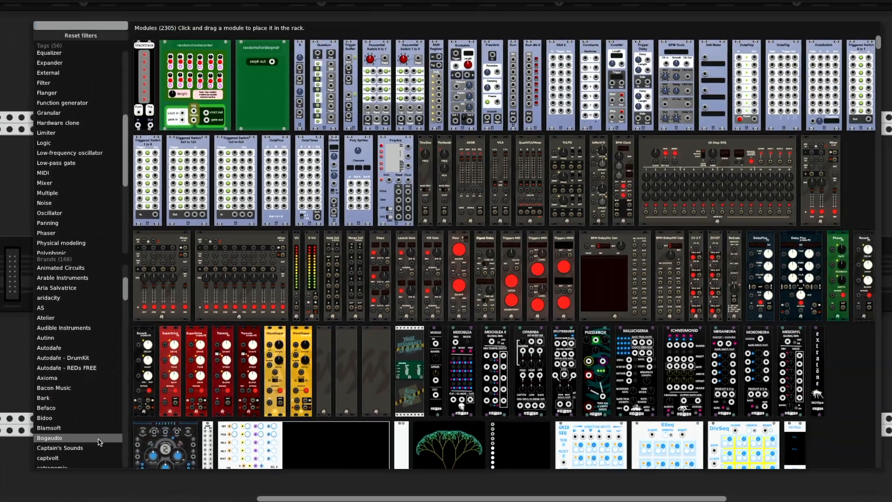
{"action": "left_click", "coordinate": [98, 438]}
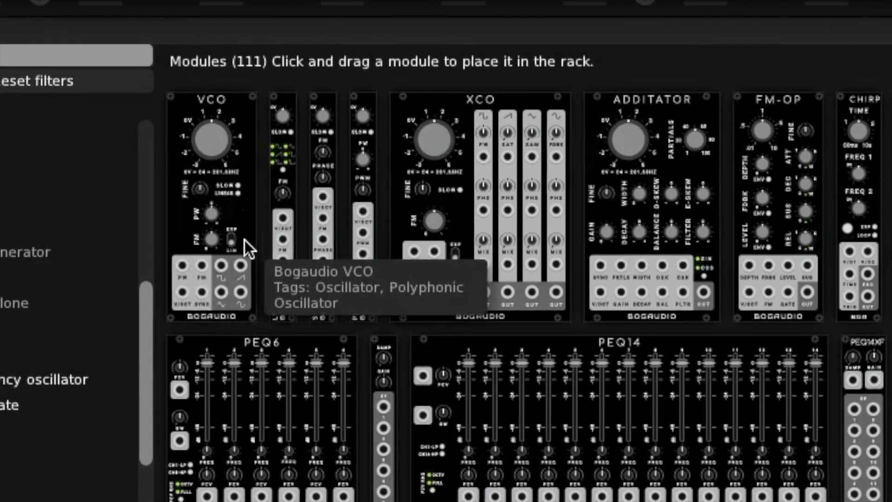
{"action": "left_click", "coordinate": [228, 253]}
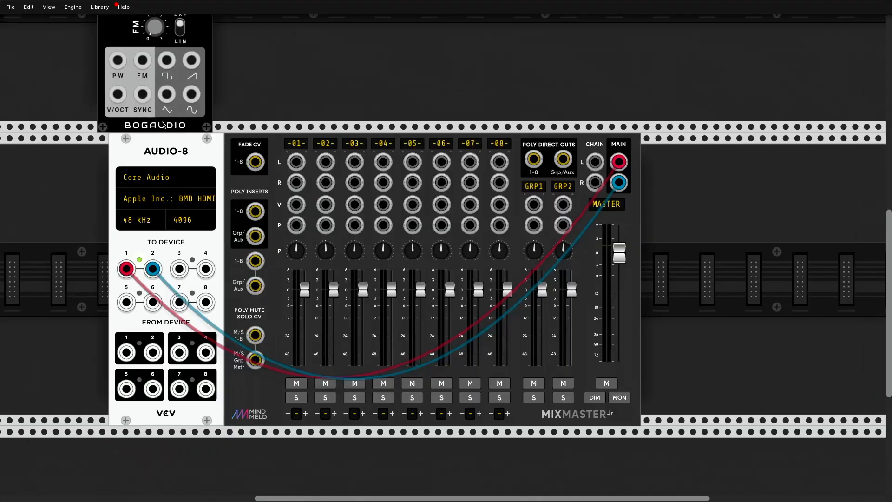
{"action": "left_click_drag", "start_coordinate": [161, 123], "coordinate": [706, 307]}
{"action": "scroll", "coordinate": [705, 307], "scroll_direction": "right", "scroll_amount": 1}
{"action": "left_click_drag", "start_coordinate": [494, 498], "coordinate": [608, 498]}
{"action": "left_click_drag", "start_coordinate": [455, 148], "coordinate": [487, 148]}
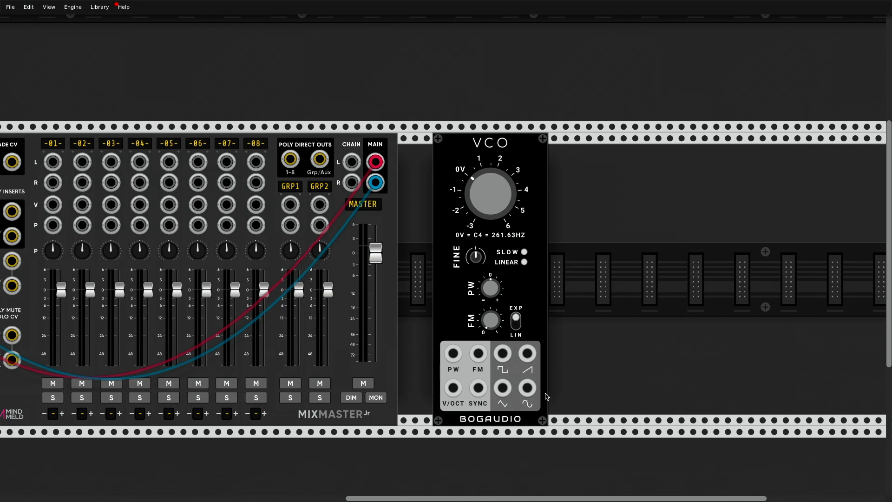
Lower the MixMasterJr channel 1 fader all the way down and patch the VCO triangle output to channel 1's left input.
{"action": "left_click_drag", "start_coordinate": [567, 501], "coordinate": [491, 500]}
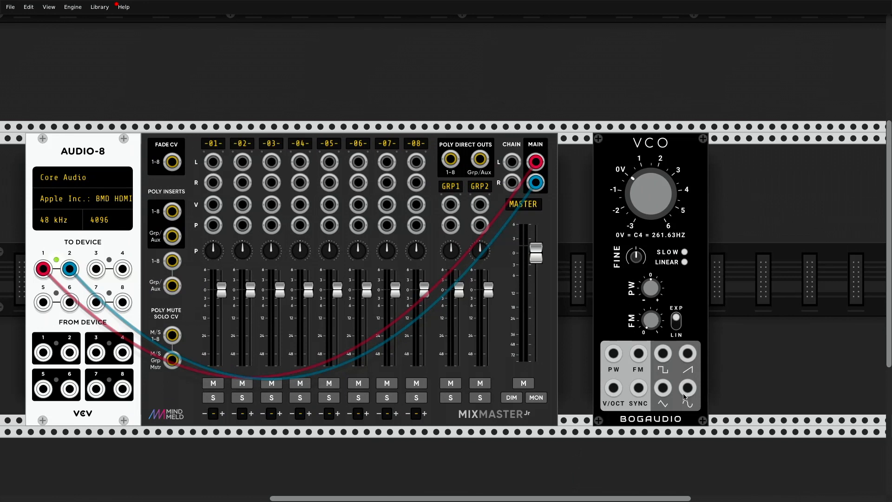
{"action": "left_click_drag", "start_coordinate": [638, 354], "coordinate": [711, 382]}
{"action": "left_click_drag", "start_coordinate": [663, 396], "coordinate": [397, 303]}
{"action": "left_click_drag", "start_coordinate": [226, 289], "coordinate": [226, 364]}
{"action": "left_click_drag", "start_coordinate": [664, 391], "coordinate": [212, 162]}
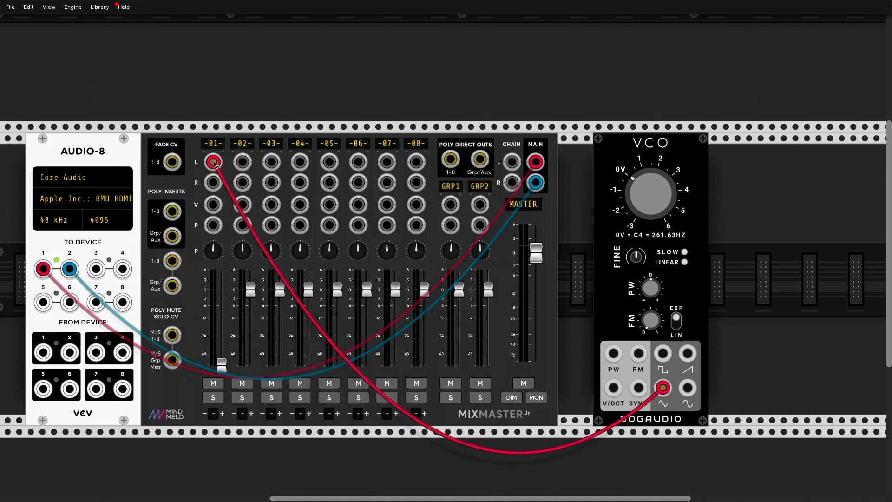
Raise the MixMasterJr channel 1 fader, settling it at about -20 dB, and lower the VCO frequency to about -2 V.
{"action": "left_click_drag", "start_coordinate": [222, 364], "coordinate": [222, 308]}
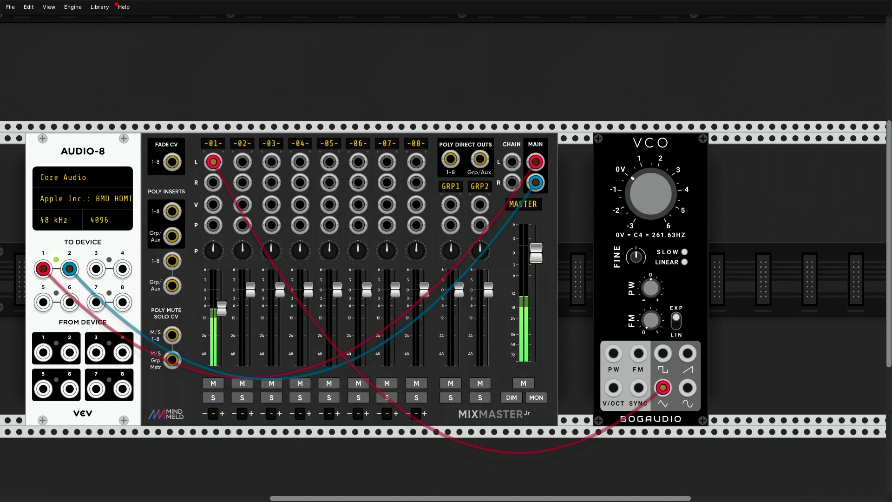
{"action": "left_click_drag", "start_coordinate": [221, 308], "coordinate": [221, 323]}
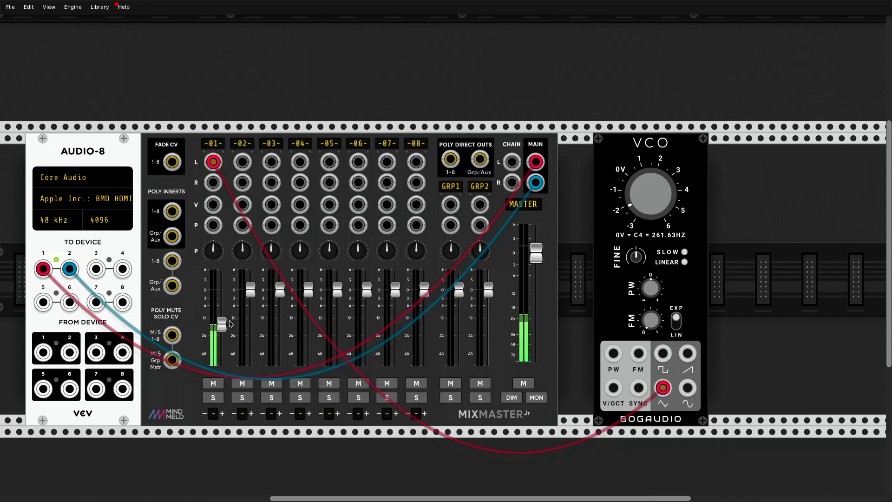
{"action": "left_click_drag", "start_coordinate": [222, 327], "coordinate": [222, 343]}
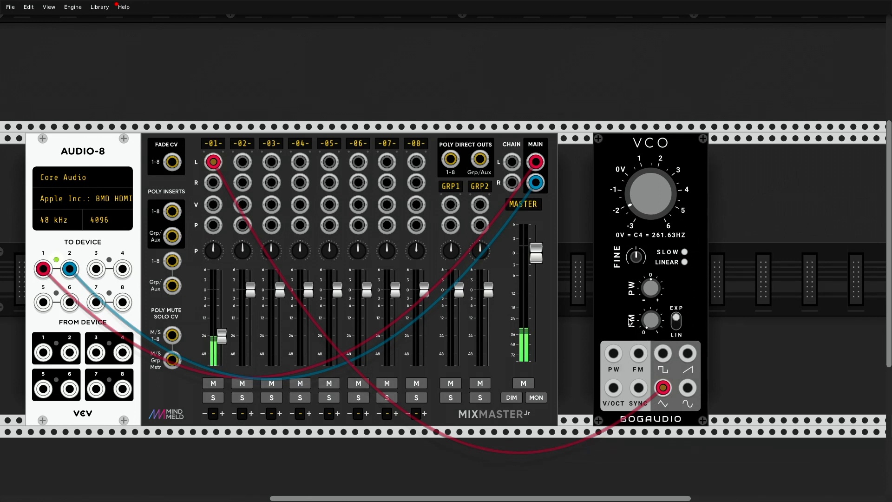
Add the Bogaudio LLFO module to the right of the VCO and patch its output to the VCO's V/OCT input.
{"action": "right_click", "coordinate": [769, 231]}
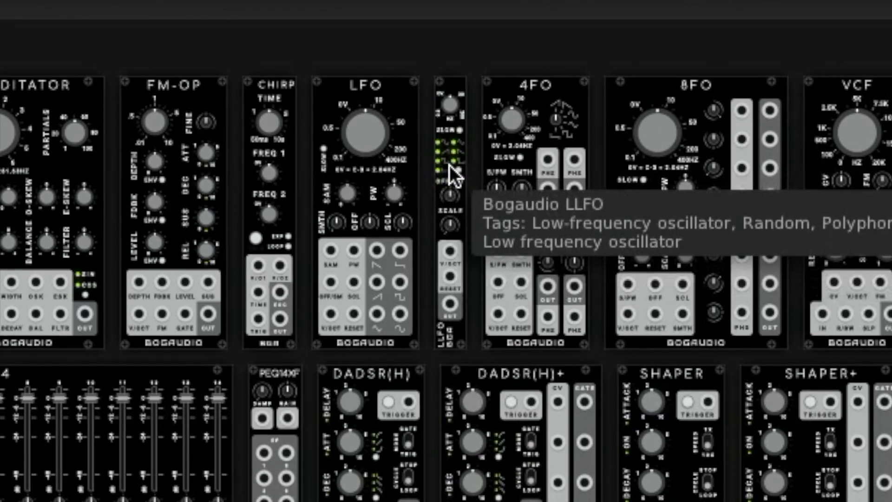
{"action": "left_click", "coordinate": [450, 165]}
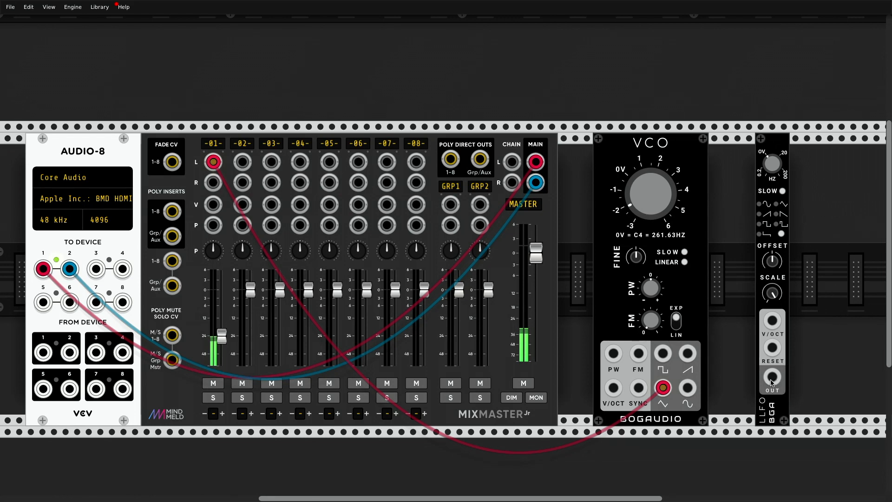
{"action": "left_click_drag", "start_coordinate": [771, 376], "coordinate": [613, 388]}
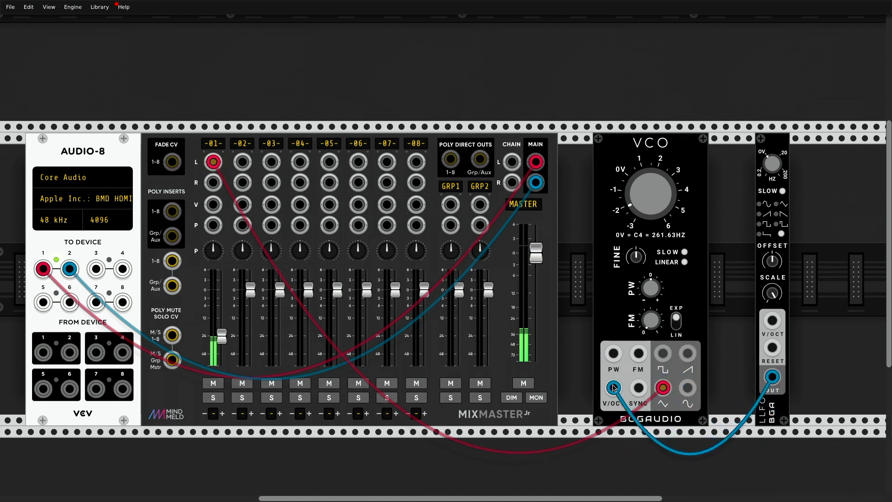
{"action": "left_click_drag", "start_coordinate": [613, 387], "coordinate": [613, 387]}
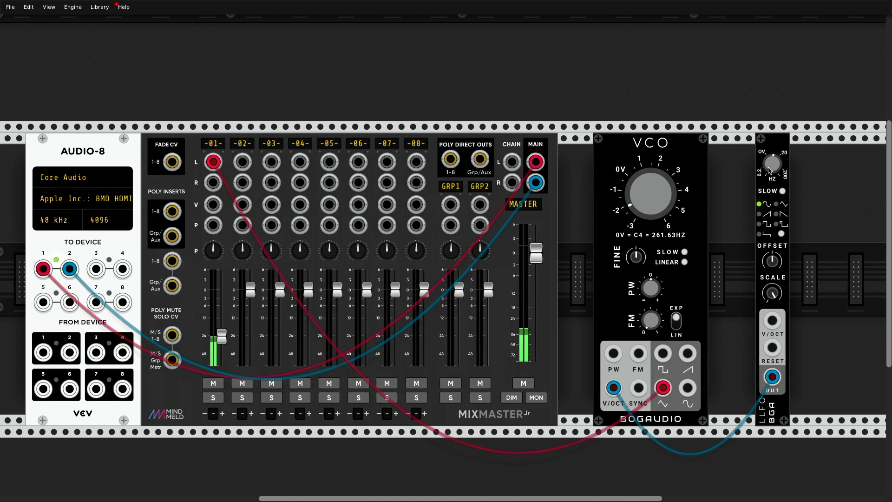
Try different frequency and scale settings on the LLFO while it modulates the VCO's pitch.
{"action": "scroll", "coordinate": [769, 171], "scroll_direction": "down", "scroll_amount": 1}
{"action": "scroll", "coordinate": [769, 171], "scroll_direction": "up", "scroll_amount": 2}
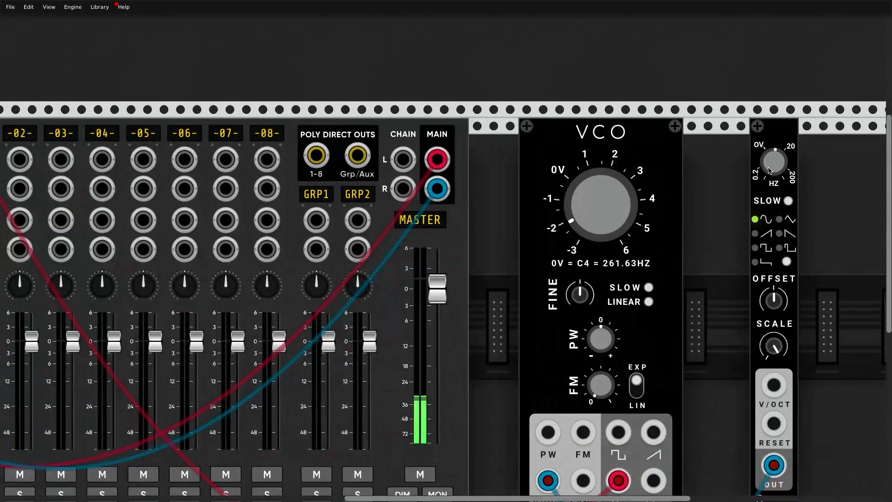
{"action": "scroll", "coordinate": [739, 203], "scroll_direction": "down", "scroll_amount": 1}
{"action": "scroll", "coordinate": [739, 203], "scroll_direction": "down", "scroll_amount": 2}
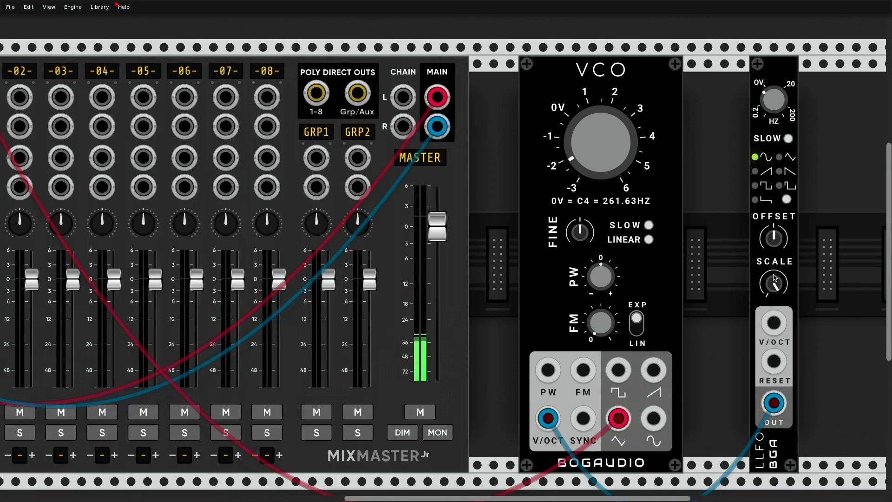
{"action": "left_click_drag", "start_coordinate": [775, 278], "coordinate": [774, 305]}
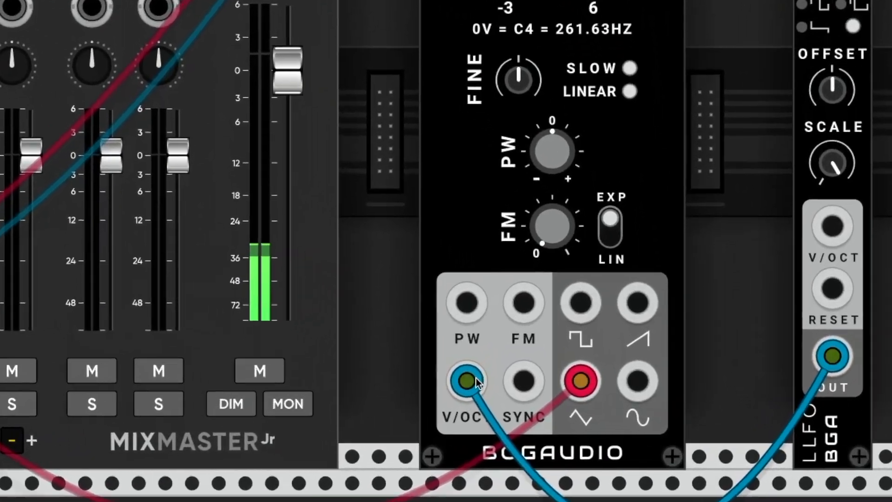
Unplug the LLFO from V/OCT, patch its output to the VCO's FM input, and turn the FM knob up partway.
{"action": "left_click_drag", "start_coordinate": [533, 404], "coordinate": [497, 437]}
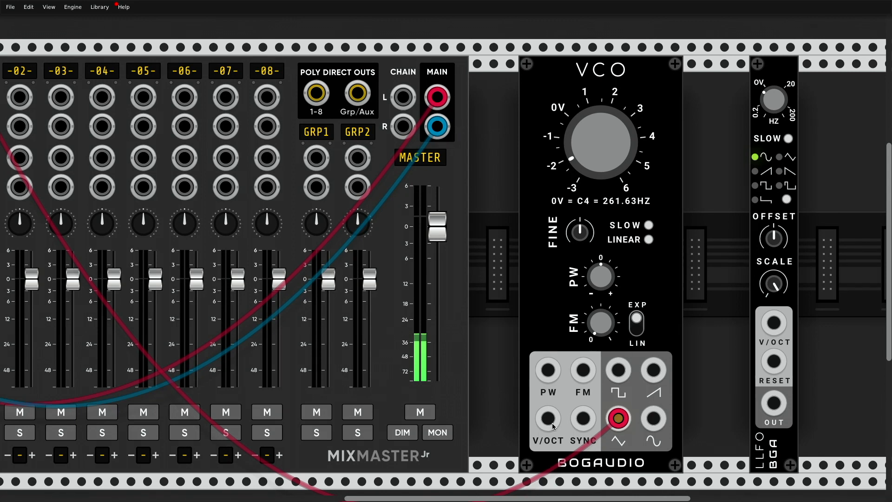
{"action": "left_click_drag", "start_coordinate": [774, 403], "coordinate": [583, 370]}
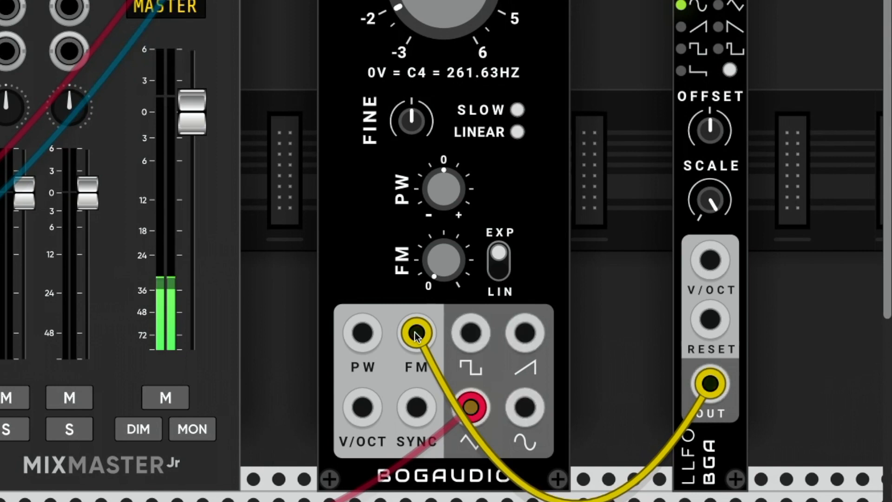
{"action": "left_click_drag", "start_coordinate": [444, 259], "coordinate": [444, 237]}
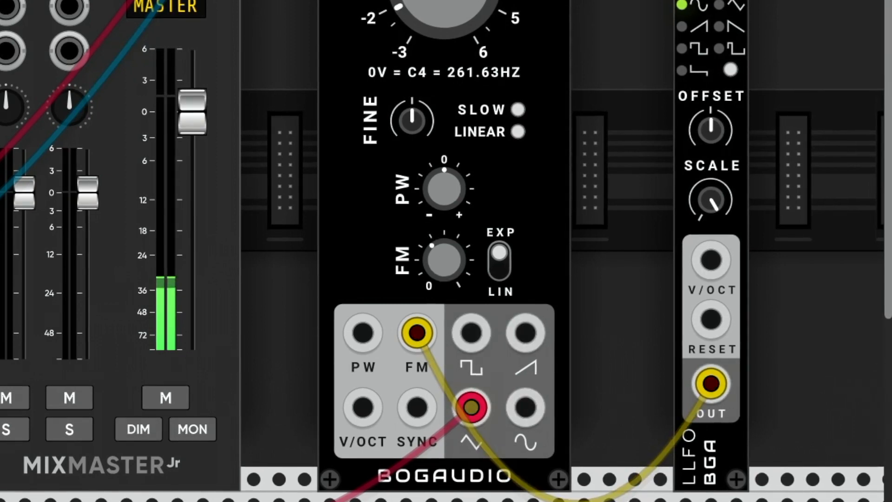
{"action": "left_click_drag", "start_coordinate": [444, 259], "coordinate": [444, 270]}
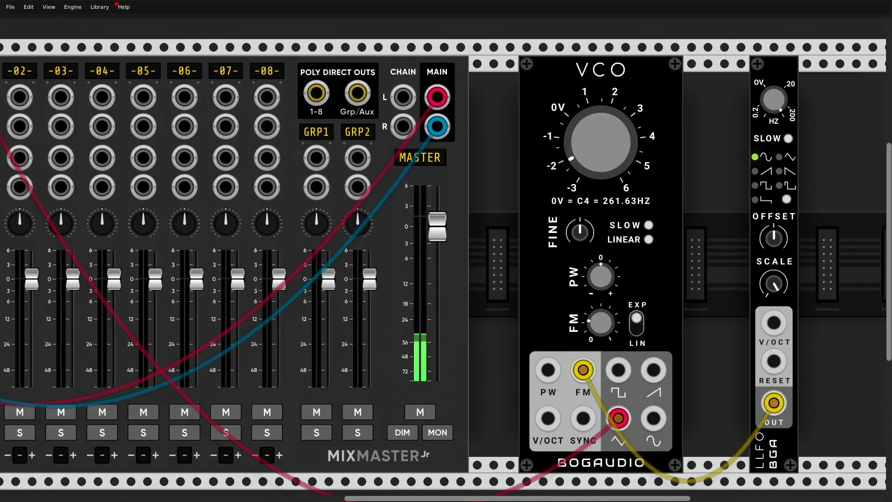
Raise the MixMasterJr channel 1 fader to about -15 dB and try out the VCO's frequency knob.
{"action": "scroll", "coordinate": [110, 353], "scroll_direction": "left", "scroll_amount": 4}
{"action": "scroll", "coordinate": [110, 353], "scroll_direction": "right", "scroll_amount": 1}
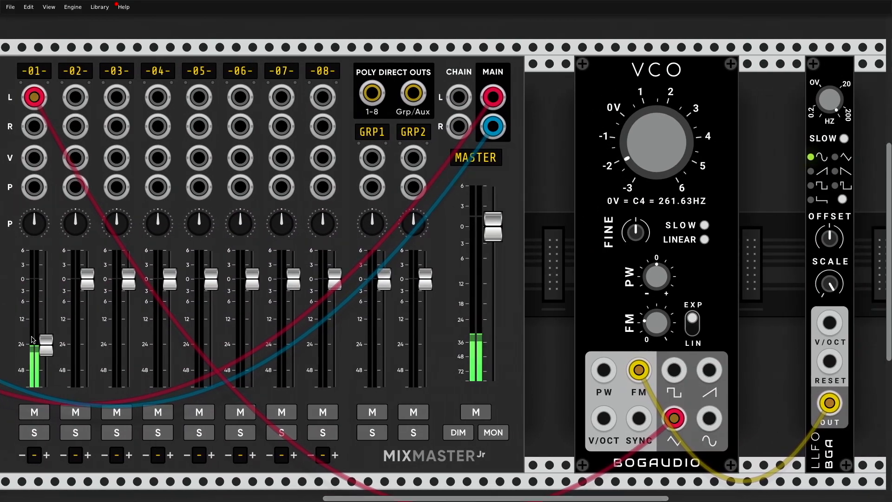
{"action": "left_click_drag", "start_coordinate": [32, 340], "coordinate": [46, 327]}
{"action": "left_click_drag", "start_coordinate": [635, 160], "coordinate": [636, 188]}
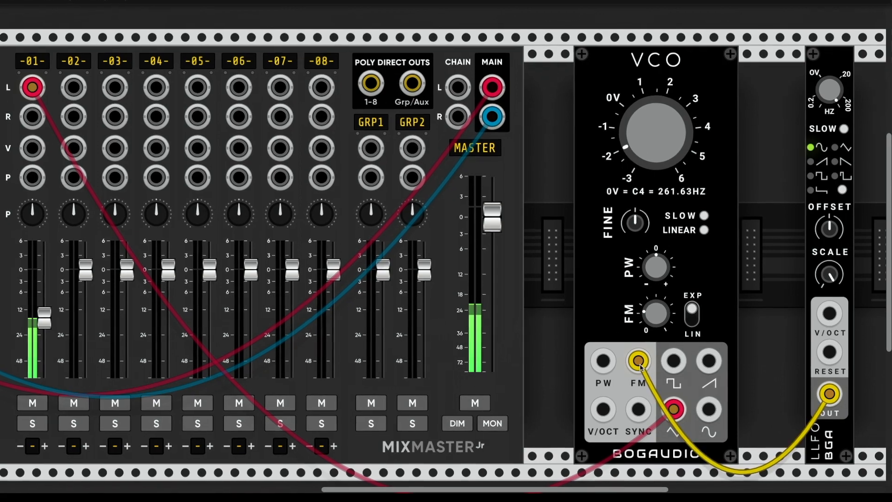
Move the LLFO cable from the VCO's FM input to PW and the mixer cable from the triangle to the square output.
{"action": "left_click_drag", "start_coordinate": [640, 370], "coordinate": [603, 369]}
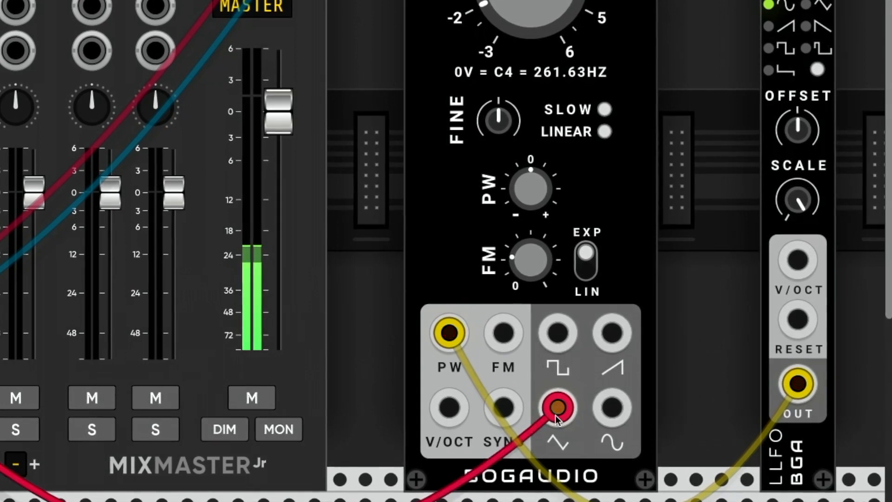
{"action": "left_click_drag", "start_coordinate": [556, 411], "coordinate": [562, 342]}
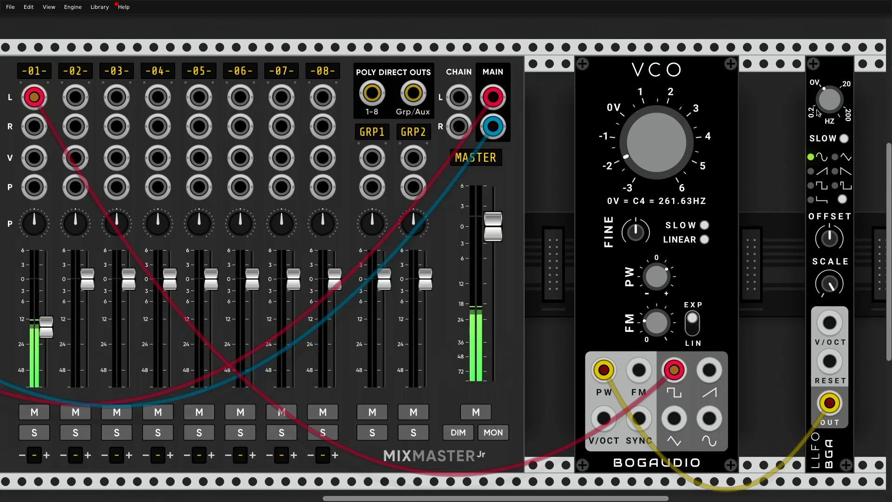
Lower the LLFO frequency below the 0V mark and turn the VCO's FM and PW knobs up further.
{"action": "left_click_drag", "start_coordinate": [821, 106], "coordinate": [822, 161]}
{"action": "left_click_drag", "start_coordinate": [652, 329], "coordinate": [652, 315]}
{"action": "left_click_drag", "start_coordinate": [671, 272], "coordinate": [671, 259]}
Remove the LLFO and mixer cables from the VCO and return its PW knob to 0.
{"action": "right_click", "coordinate": [605, 368]}
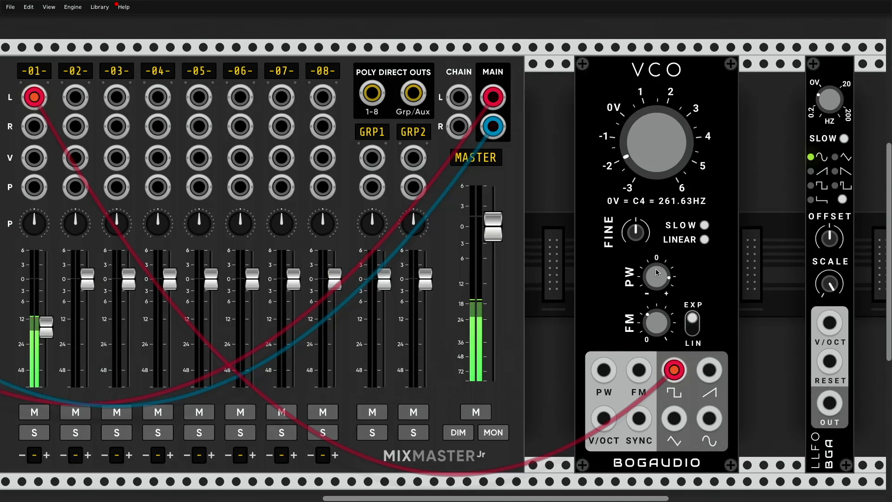
{"action": "left_click_drag", "start_coordinate": [657, 276], "coordinate": [657, 305]}
{"action": "left_click_drag", "start_coordinate": [674, 371], "coordinate": [653, 288]}
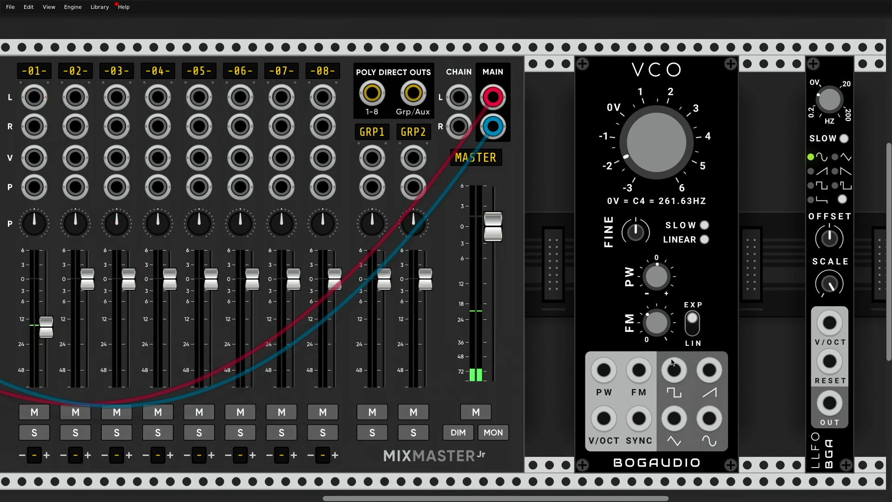
Move the VCO closer to MixMasterJr and the LLFO closer to the VCO, leaving small gaps between the modules.
{"action": "left_click_drag", "start_coordinate": [659, 68], "coordinate": [621, 79]}
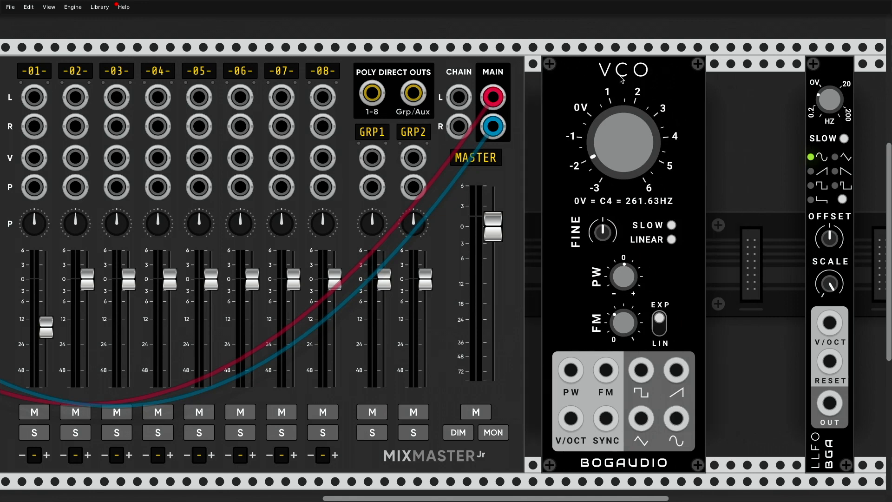
{"action": "left_click_drag", "start_coordinate": [827, 75], "coordinate": [749, 91]}
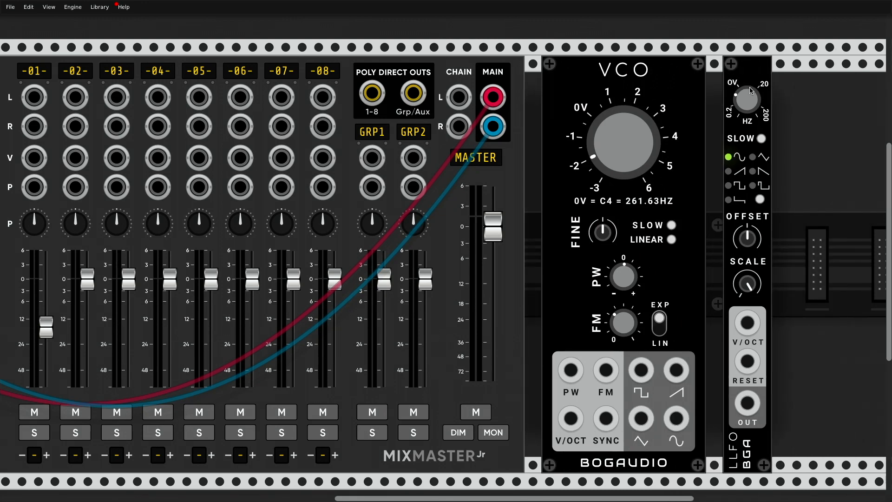
Add the Bogaudio LVCF filter, move the LLFO well to the right, and place the LVCF directly against the VCO.
{"action": "scroll", "coordinate": [752, 90], "scroll_direction": "down", "scroll_amount": 3}
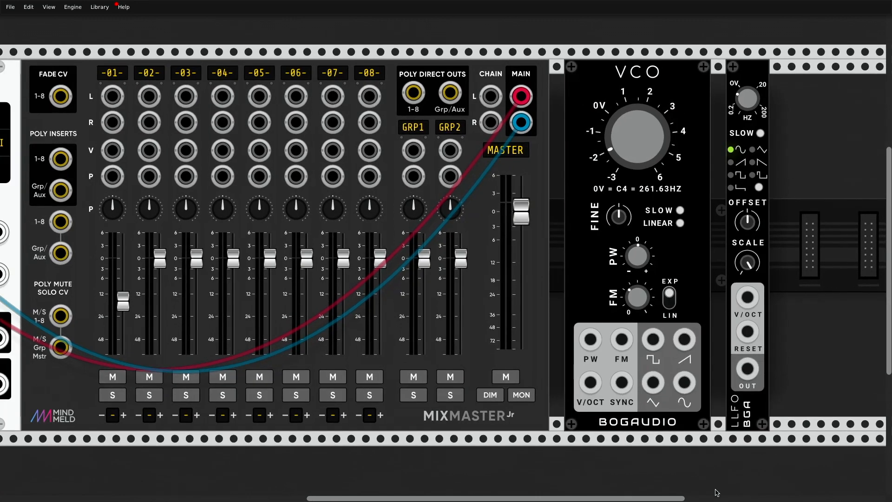
{"action": "left_click_drag", "start_coordinate": [657, 499], "coordinate": [731, 499]}
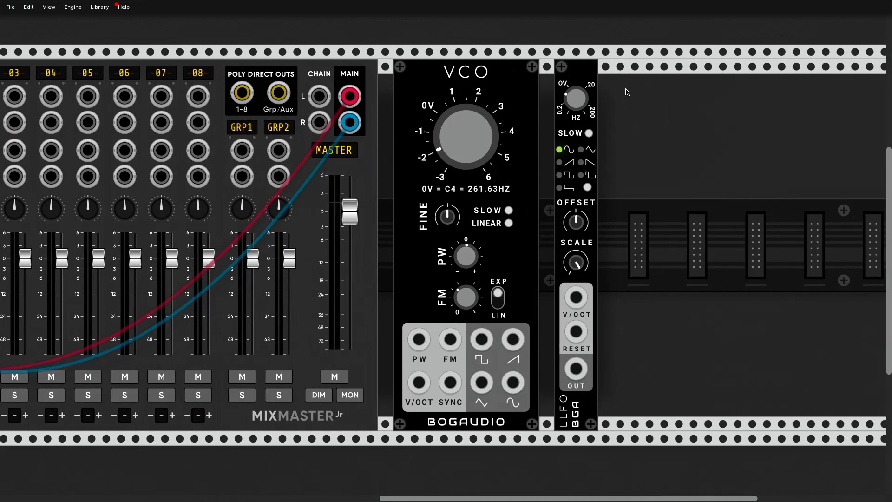
{"action": "right_click", "coordinate": [694, 106]}
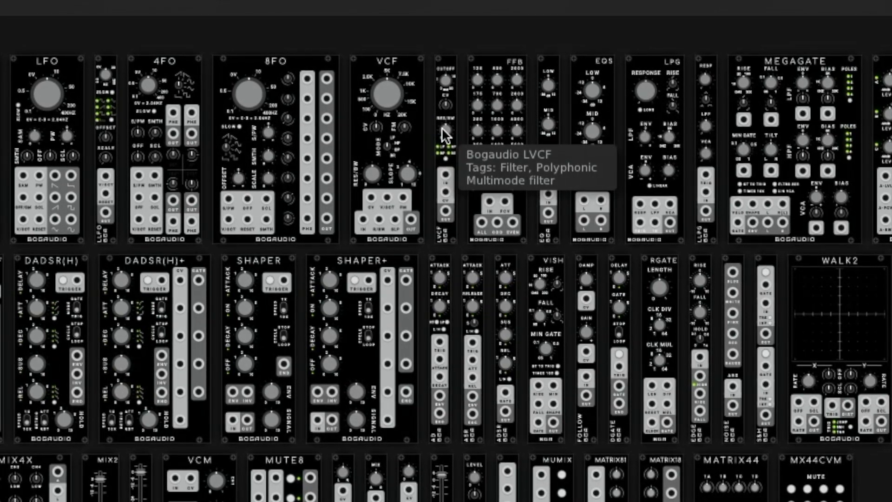
{"action": "left_click", "coordinate": [441, 130]}
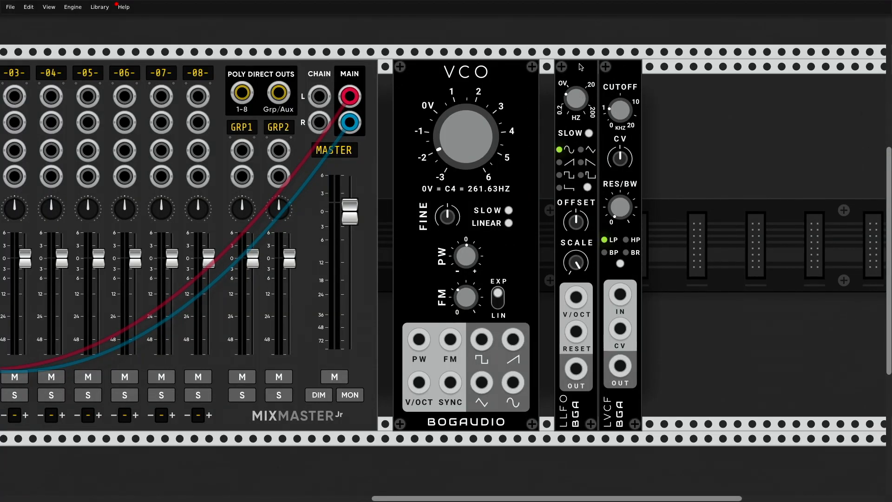
{"action": "left_click_drag", "start_coordinate": [586, 72], "coordinate": [862, 75]}
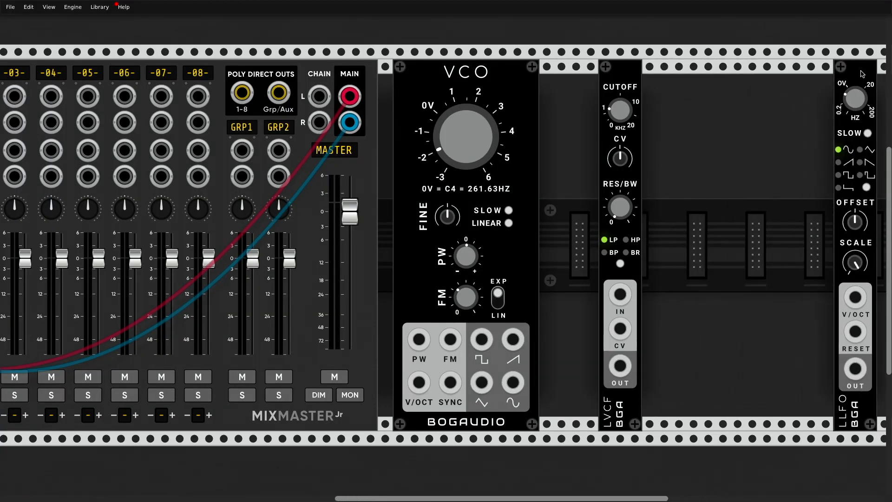
{"action": "left_click_drag", "start_coordinate": [631, 79], "coordinate": [553, 81]}
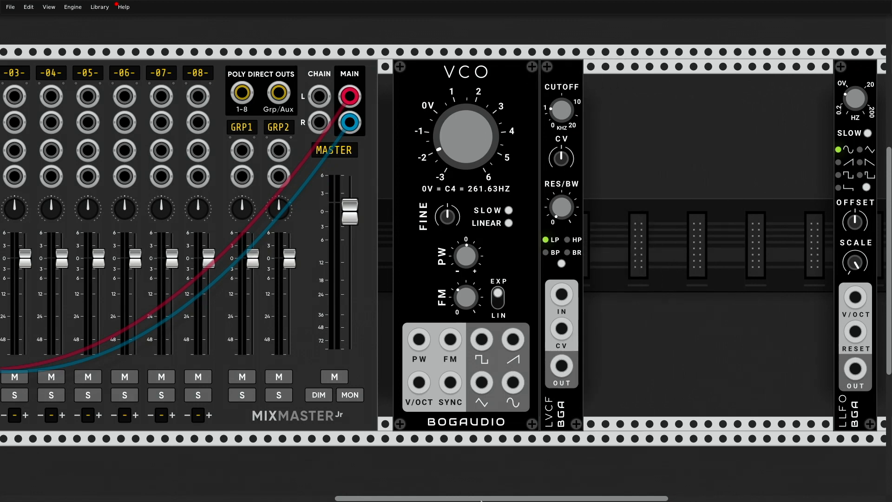
Patch the VCO triangle output through the LVCF to mixer channel 1's left input, and set the filter's RES/BW to maximum.
{"action": "left_click_drag", "start_coordinate": [483, 499], "coordinate": [464, 499]}
{"action": "scroll", "coordinate": [491, 450], "scroll_direction": "left", "scroll_amount": 2}
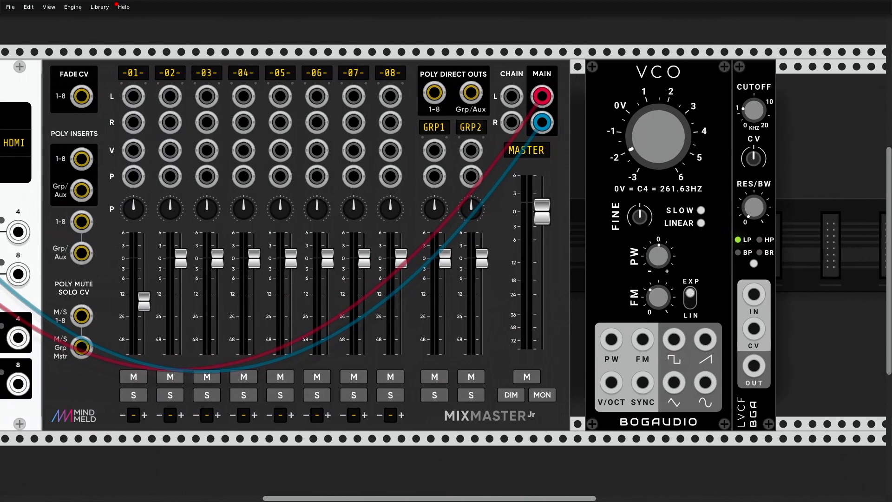
{"action": "scroll", "coordinate": [491, 450], "scroll_direction": "right", "scroll_amount": 3}
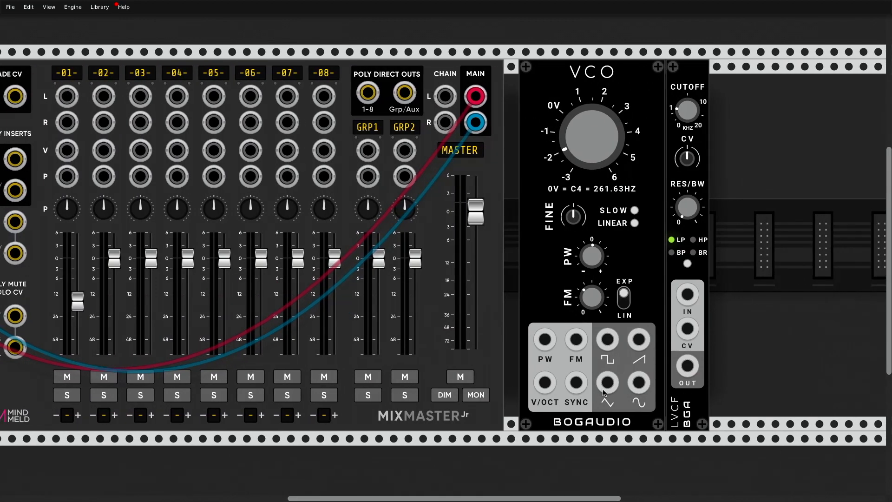
{"action": "left_click_drag", "start_coordinate": [606, 384], "coordinate": [687, 295]}
{"action": "left_click_drag", "start_coordinate": [687, 366], "coordinate": [67, 96]}
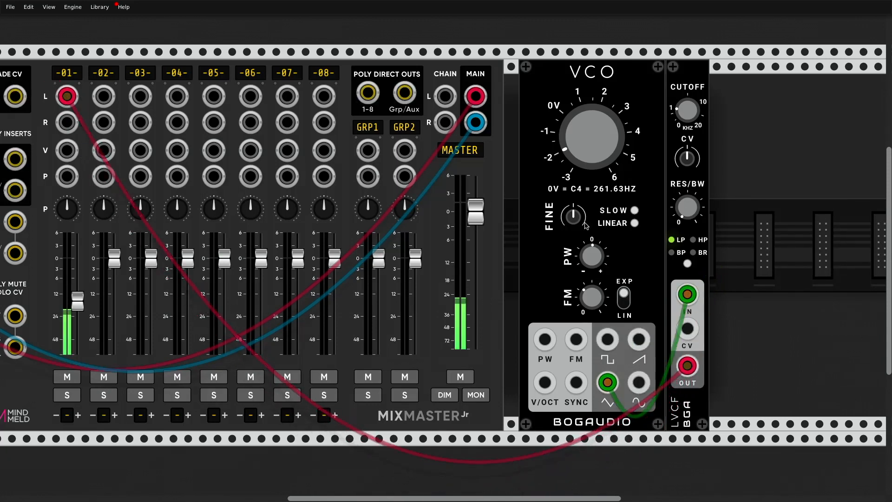
{"action": "mouse_move", "coordinate": [689, 111]}
{"action": "left_mouse_down"}
{"action": "mouse_move", "coordinate": [689, 33]}
{"action": "mouse_move", "coordinate": [682, 116]}
{"action": "left_mouse_up"}
Patch the LLFO output to the LVCF's CV input and turn the filter's CV knob slightly above centre.
{"action": "left_click_drag", "start_coordinate": [567, 497], "coordinate": [650, 498]}
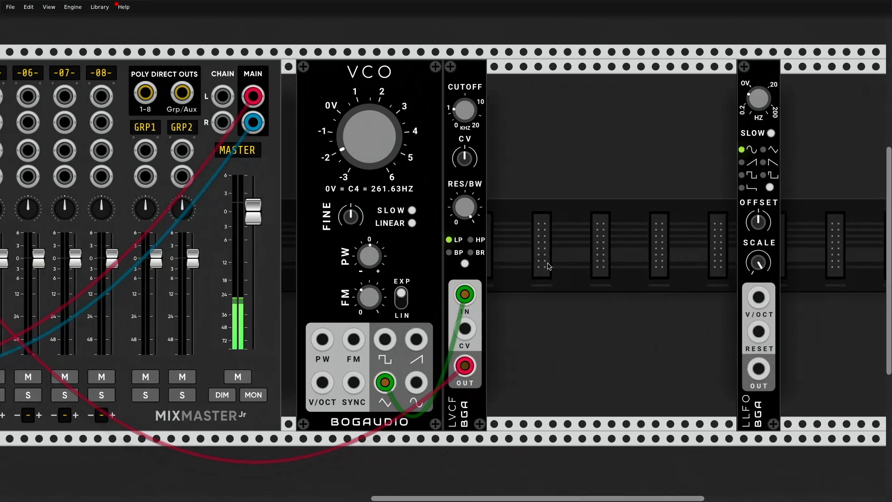
{"action": "left_click_drag", "start_coordinate": [758, 370], "coordinate": [464, 330]}
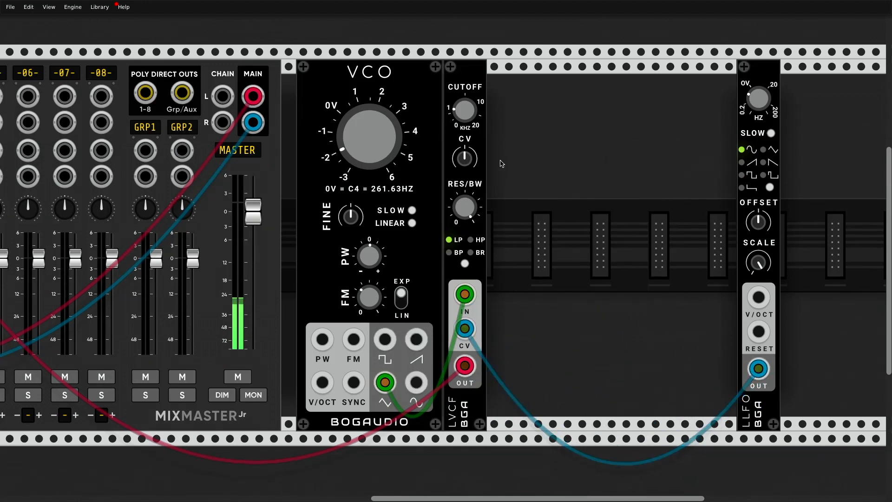
{"action": "left_click_drag", "start_coordinate": [471, 157], "coordinate": [470, 147]}
Place the LLFO directly against the right side of the LVCF and adjust its frequency.
{"action": "left_click_drag", "start_coordinate": [759, 110], "coordinate": [507, 111]}
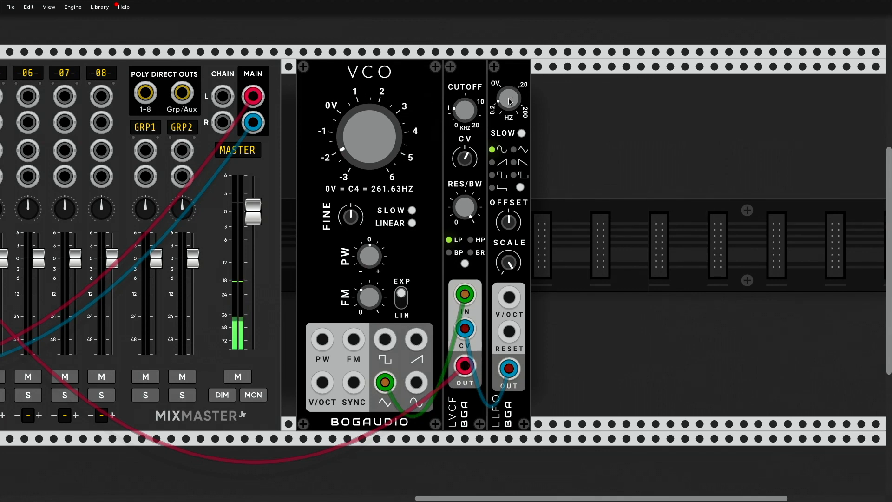
{"action": "left_click_drag", "start_coordinate": [513, 88], "coordinate": [513, 83]}
Add the Bogaudio VCA module and place it directly against the LLFO.
{"action": "right_click", "coordinate": [562, 95]}
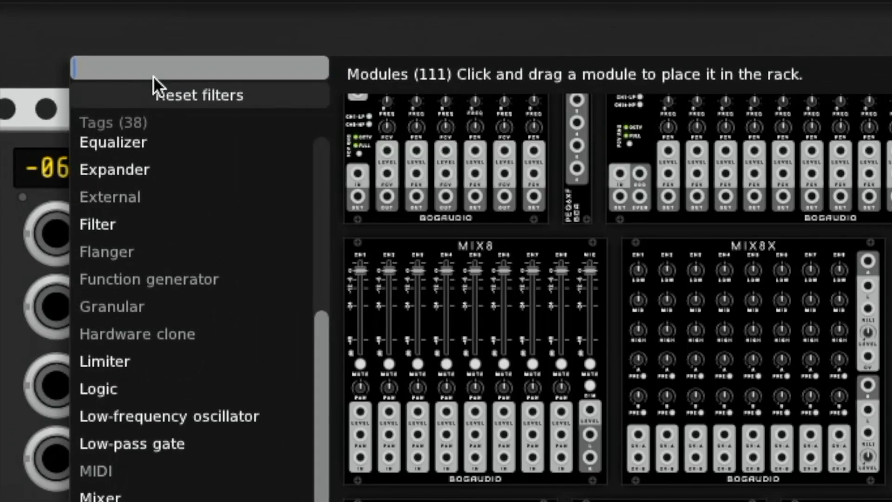
{"action": "type", "text": "vca"}
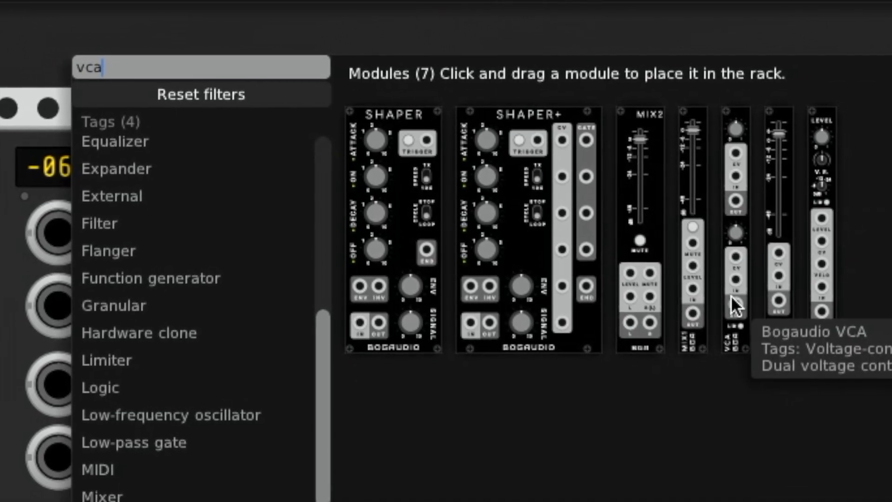
{"action": "left_click", "coordinate": [731, 294]}
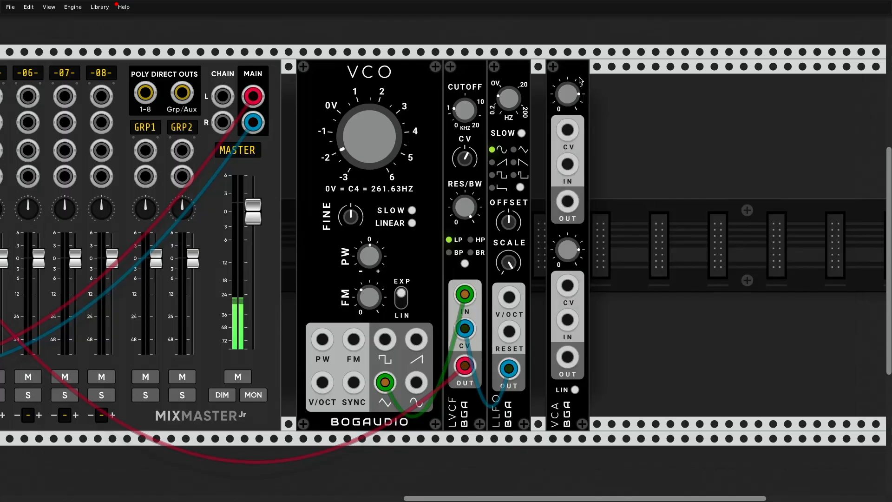
{"action": "left_click_drag", "start_coordinate": [576, 75], "coordinate": [564, 77]}
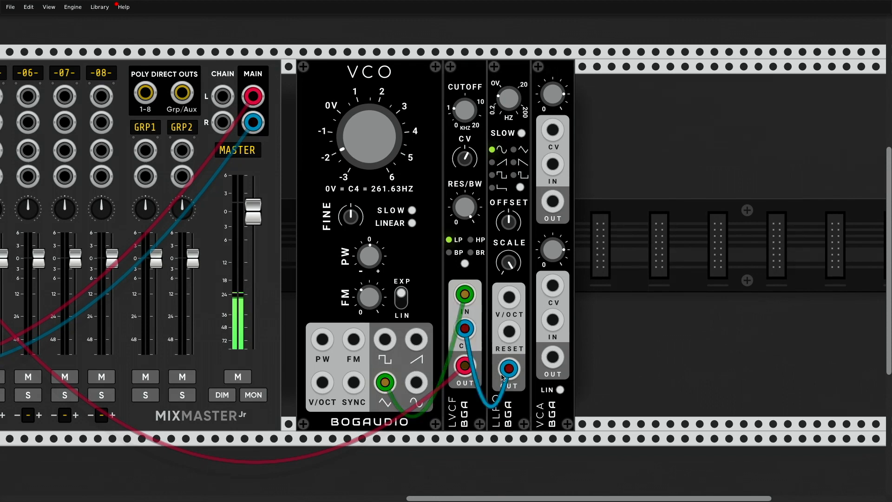
Route the LVCF output through the VCA's upper channel to the mixer and set that channel's level to maximum.
{"action": "left_click_drag", "start_coordinate": [509, 368], "coordinate": [555, 361]}
{"action": "left_click_drag", "start_coordinate": [464, 369], "coordinate": [553, 320]}
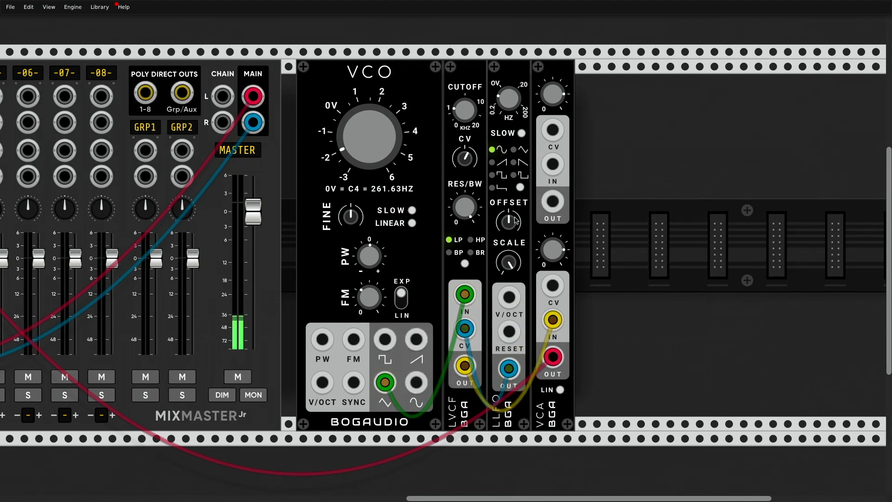
{"action": "left_click_drag", "start_coordinate": [553, 320], "coordinate": [560, 168]}
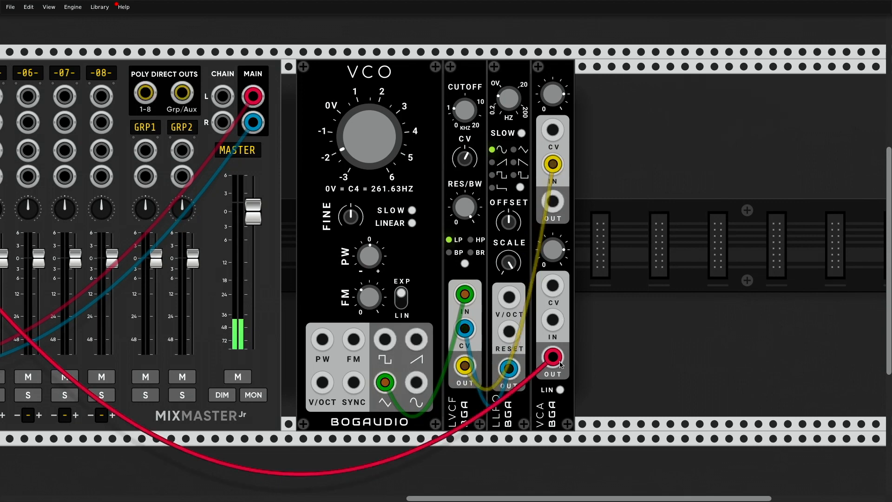
{"action": "left_click_drag", "start_coordinate": [557, 364], "coordinate": [555, 204]}
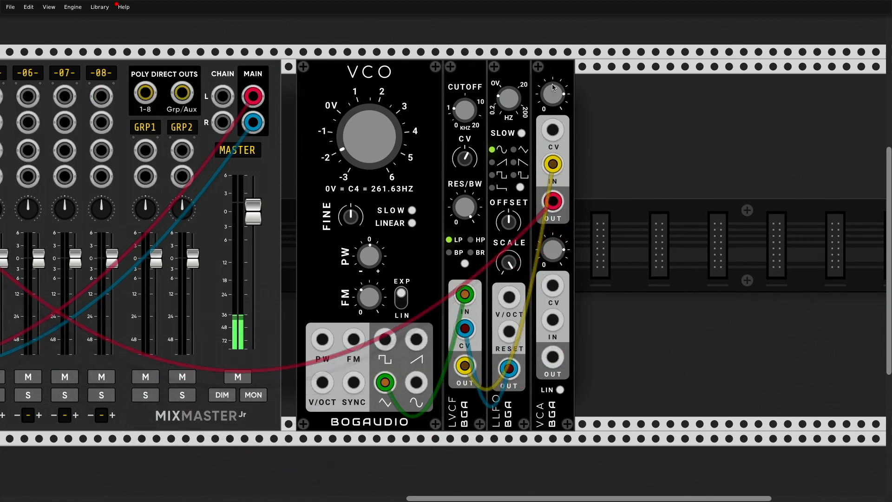
{"action": "left_click_drag", "start_coordinate": [561, 93], "coordinate": [561, 42]}
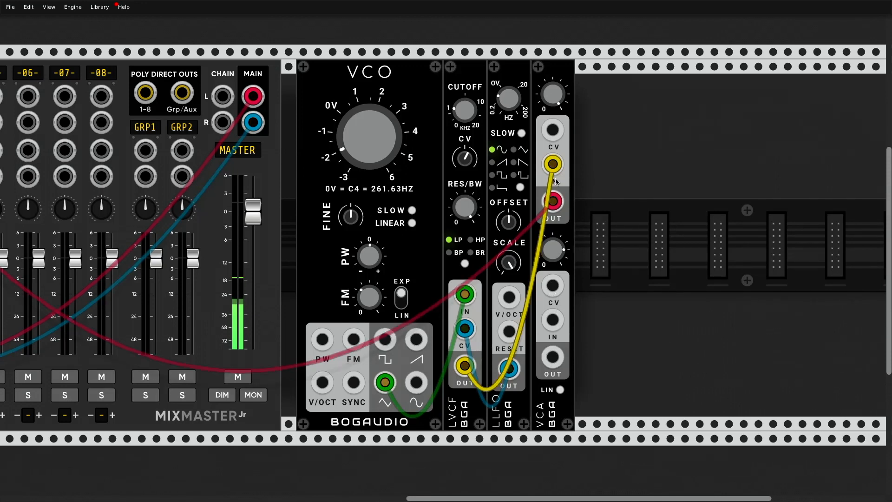
Add the Bogaudio DADSR(H) envelope generator beside the VCA and patch its ENV output to the VCA's upper CV input.
{"action": "right_click", "coordinate": [636, 144]}
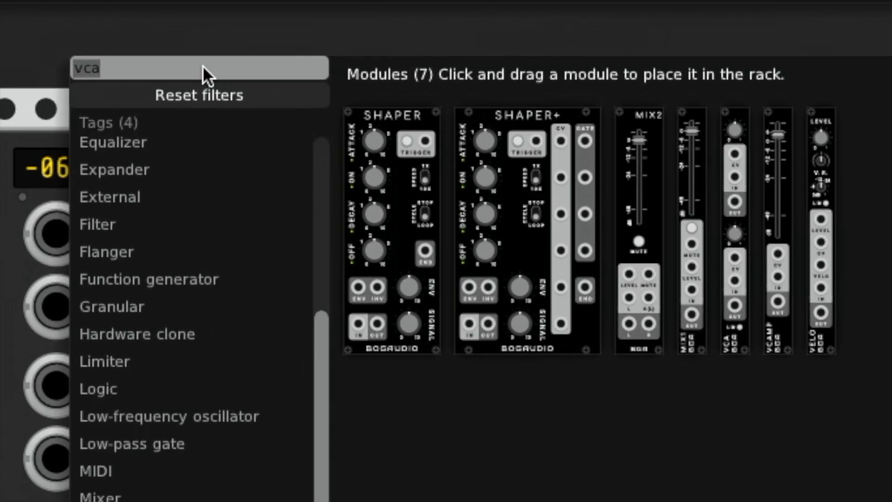
{"action": "key", "text": "BackSpace"}
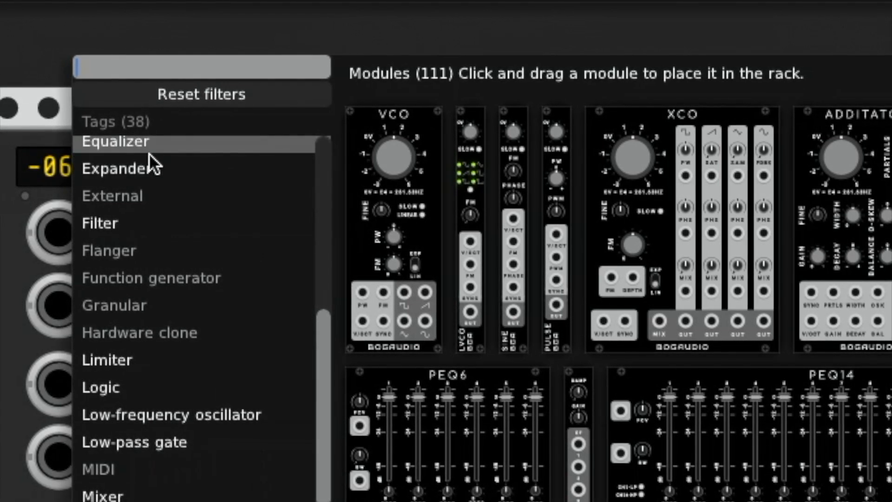
{"action": "scroll", "coordinate": [149, 153], "scroll_direction": "down", "scroll_amount": 1}
{"action": "scroll", "coordinate": [149, 158], "scroll_direction": "up", "scroll_amount": 5}
{"action": "scroll", "coordinate": [149, 158], "scroll_direction": "up", "scroll_amount": 3}
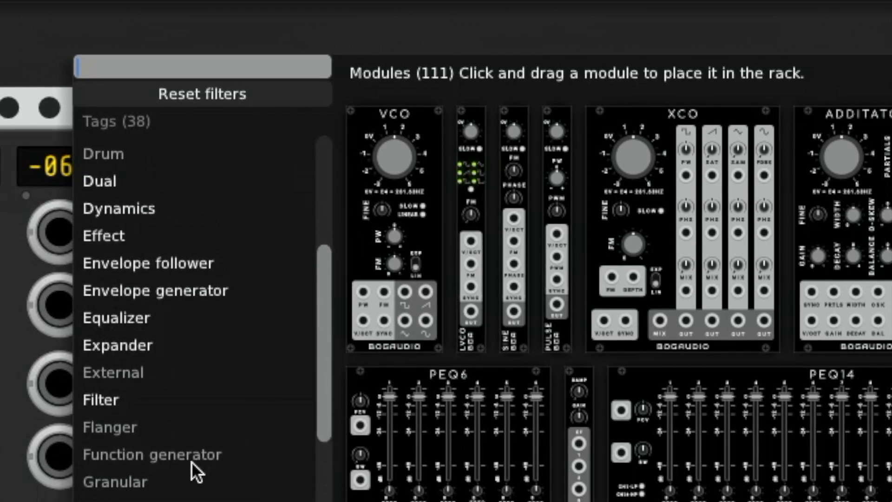
{"action": "left_click", "coordinate": [208, 290]}
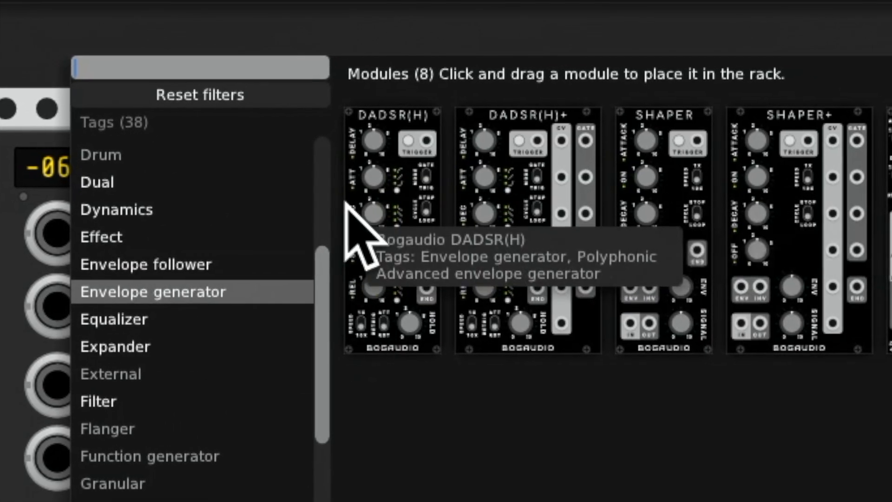
{"action": "left_click", "coordinate": [388, 196]}
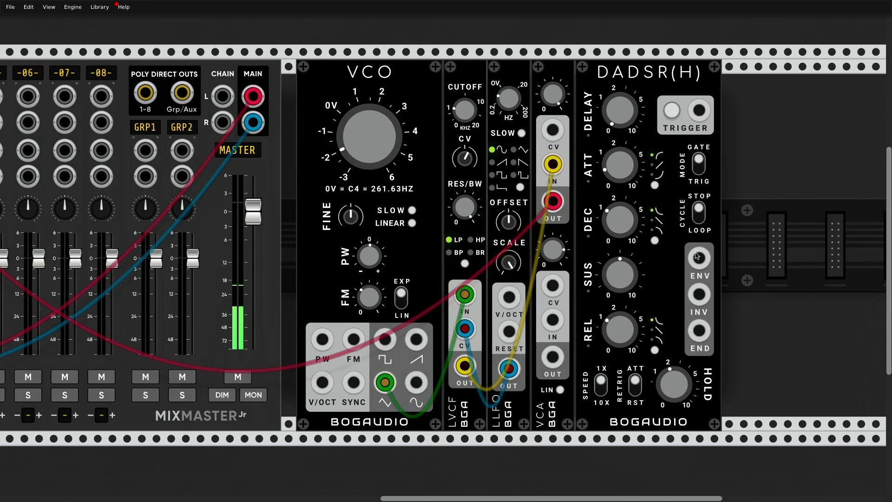
{"action": "left_click_drag", "start_coordinate": [699, 258], "coordinate": [561, 133]}
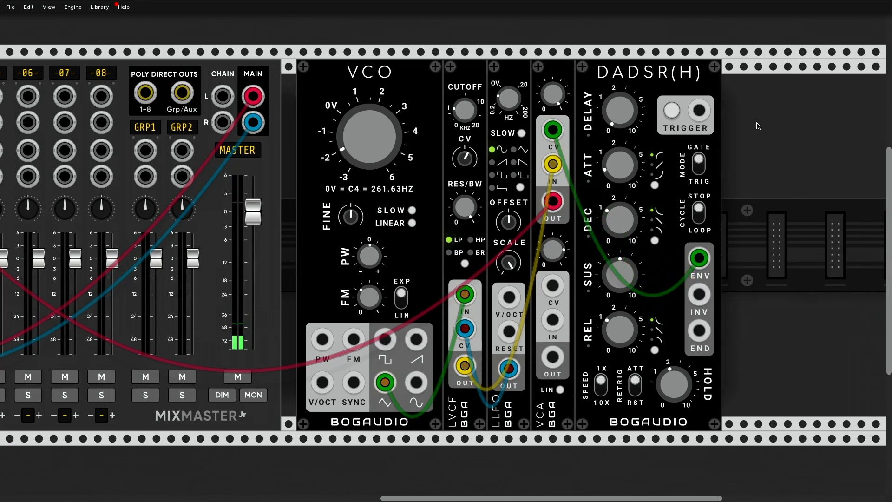
Set the DADSR(H) decay to maximum and trigger the envelope manually to audition it.
{"action": "left_click", "coordinate": [673, 113]}
{"action": "left_click_drag", "start_coordinate": [627, 223], "coordinate": [626, 93]}
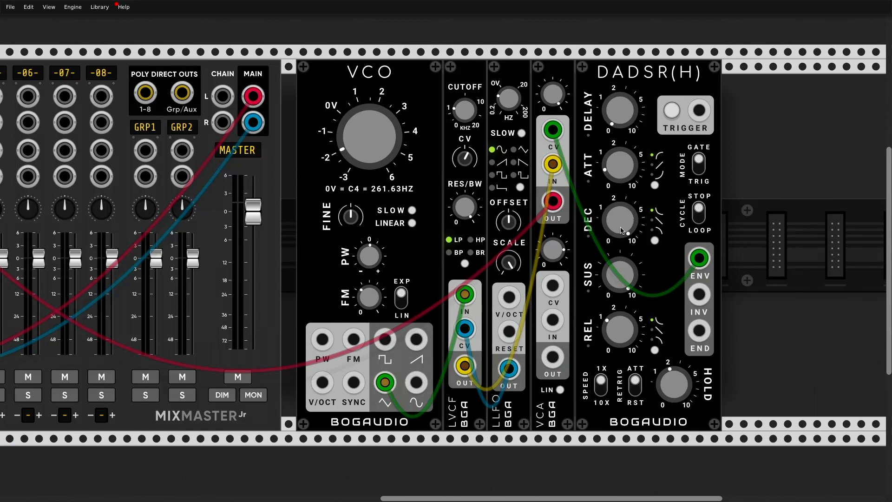
{"action": "left_click", "coordinate": [672, 111]}
{"action": "left_click", "coordinate": [672, 110]}
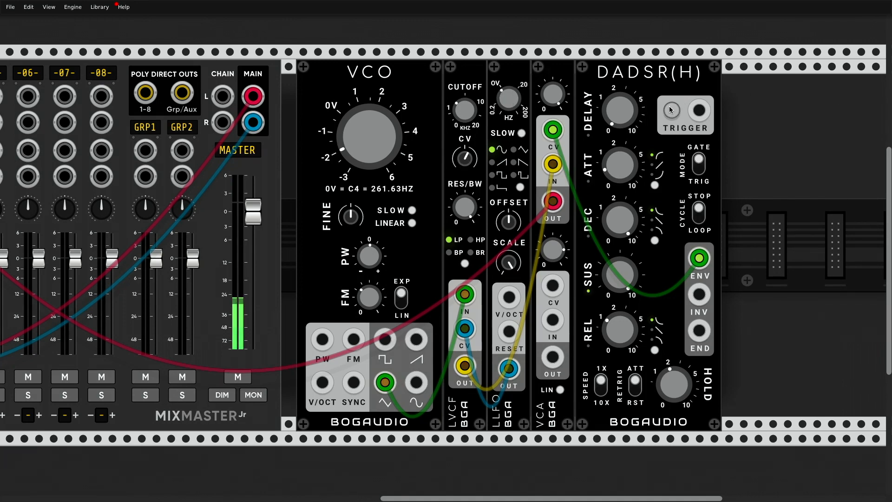
{"action": "left_click", "coordinate": [671, 111]}
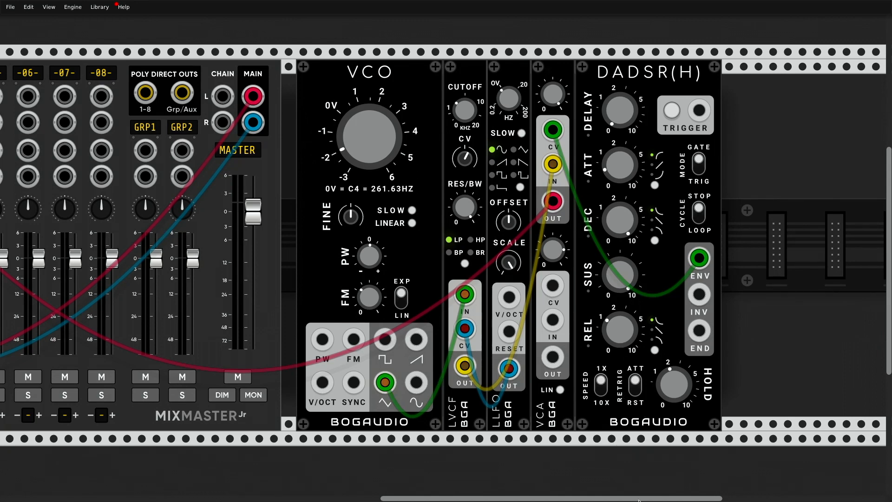
Add the Bogaudio ADDR-SEQ directly against the DADSR(H) and turn its step 1 knob slightly above centre.
{"action": "left_click_drag", "start_coordinate": [639, 500], "coordinate": [664, 500]}
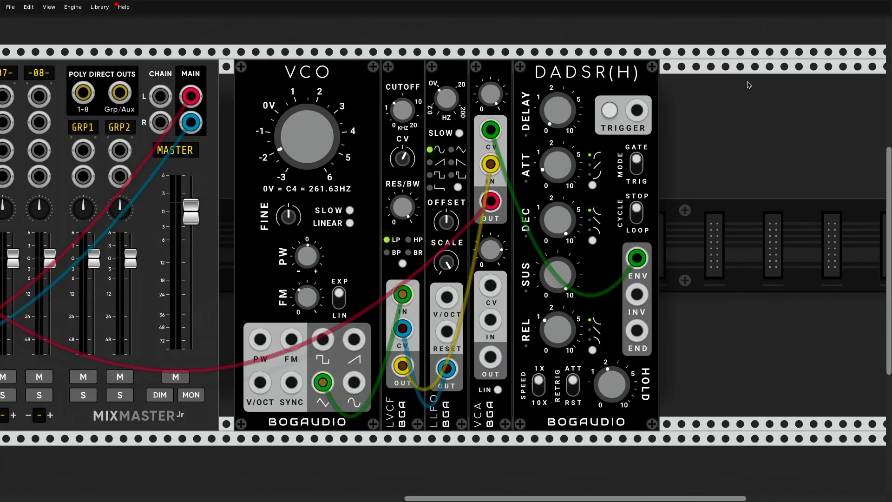
{"action": "right_click", "coordinate": [701, 112]}
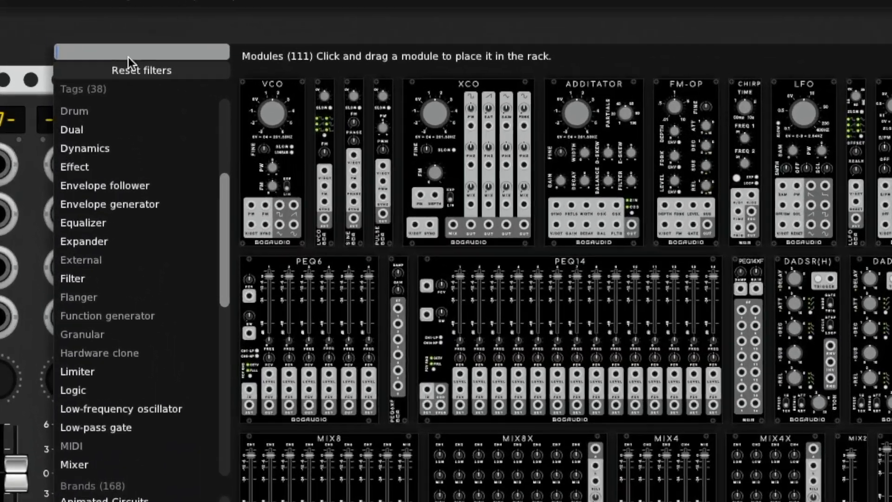
{"action": "type", "text": "se"}
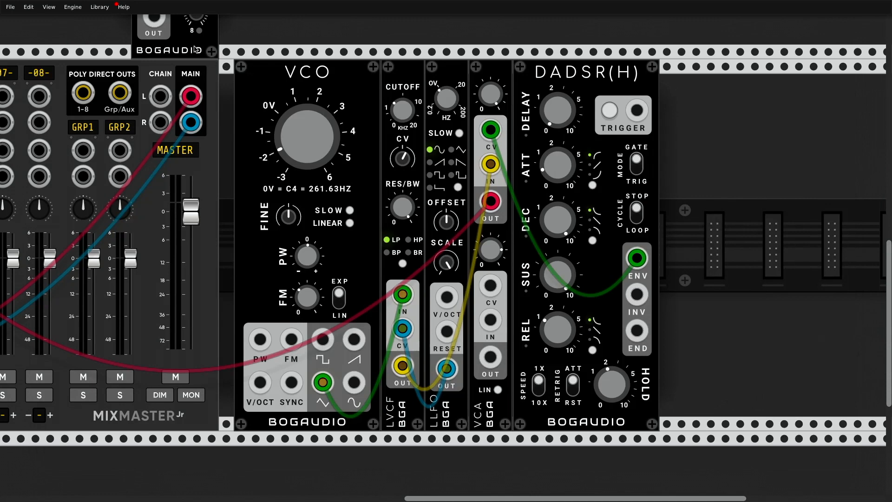
{"action": "left_click_drag", "start_coordinate": [195, 48], "coordinate": [662, 217]}
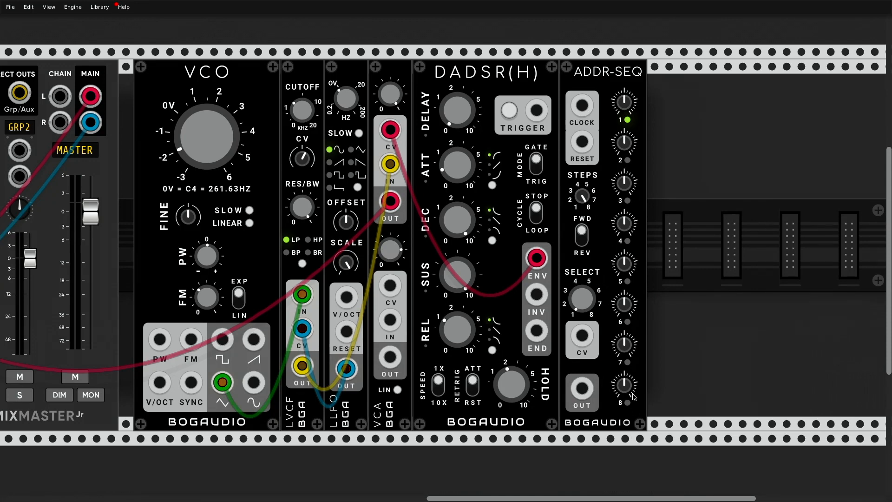
{"action": "left_click_drag", "start_coordinate": [624, 102], "coordinate": [671, 122]}
Add the Bogaudio STACK beside the ADDR-SEQ and patch the sequencer output through STACK's CV input to the VCO's V/OCT input.
{"action": "right_click", "coordinate": [671, 122]}
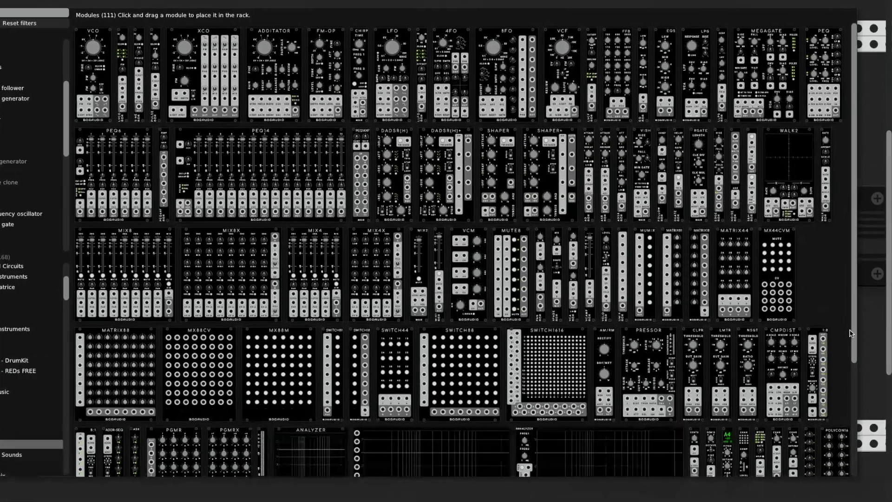
{"action": "scroll", "coordinate": [850, 333], "scroll_direction": "down", "scroll_amount": 5}
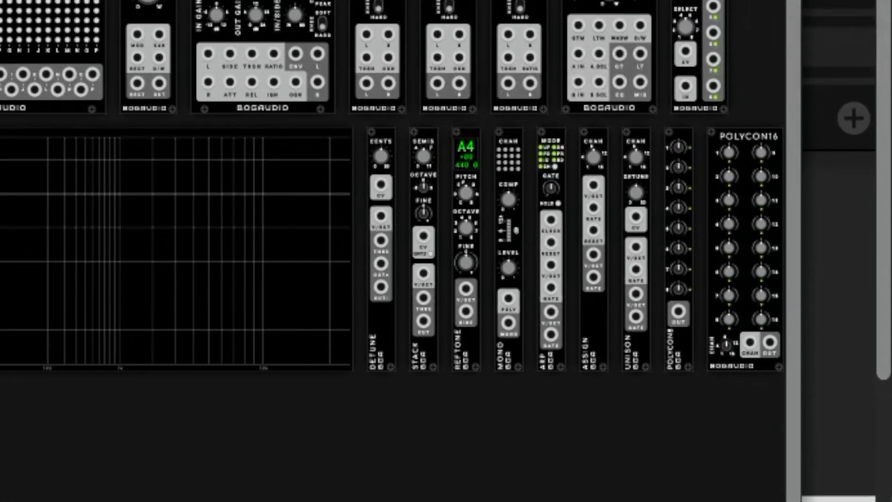
{"action": "left_click", "coordinate": [421, 197]}
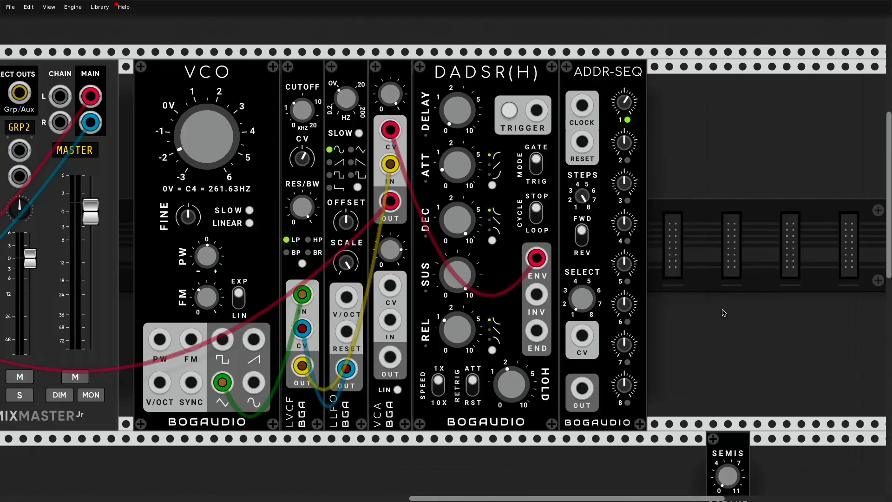
{"action": "left_click", "coordinate": [642, 76]}
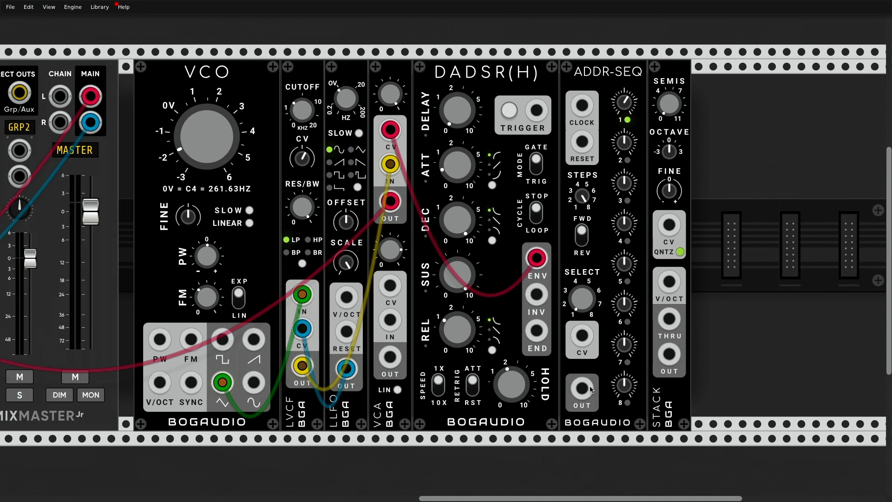
{"action": "left_click_drag", "start_coordinate": [582, 388], "coordinate": [669, 225]}
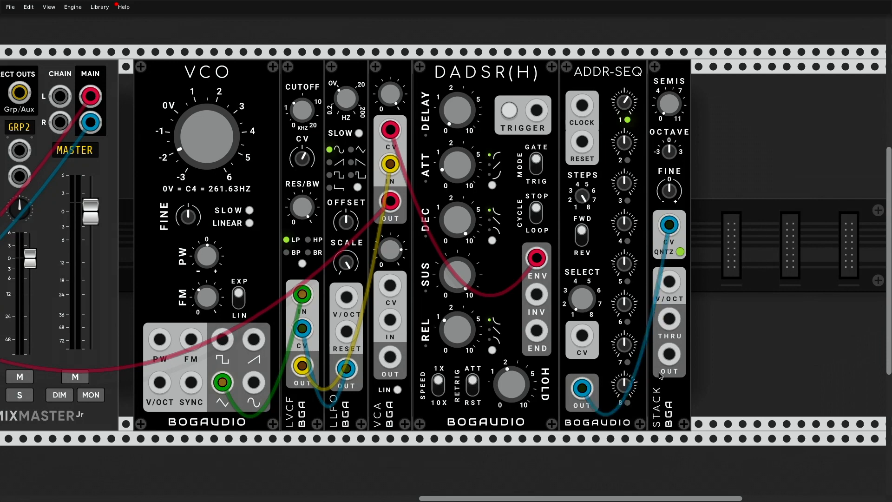
{"action": "left_click_drag", "start_coordinate": [670, 354], "coordinate": [159, 382]}
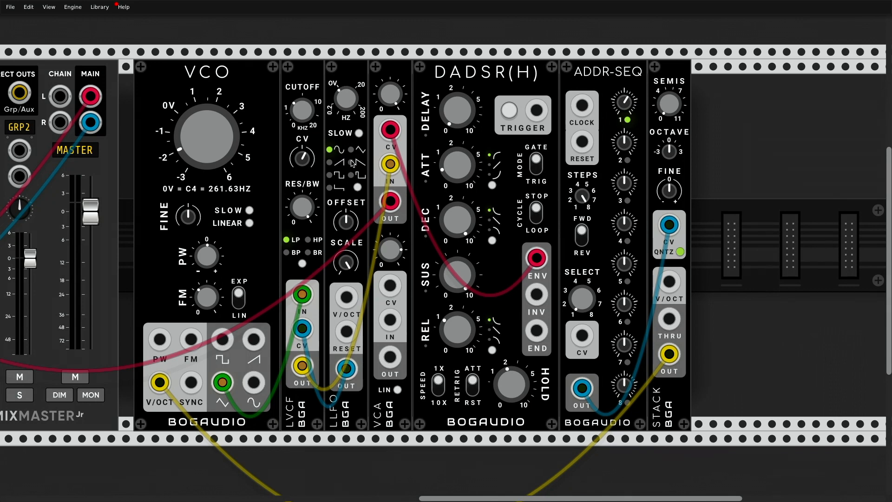
Duplicate the LLFO, place the copy beside the STACK, and patch its output to the ADDR-SEQ's CLOCK input.
{"action": "key", "text": "super+d"}
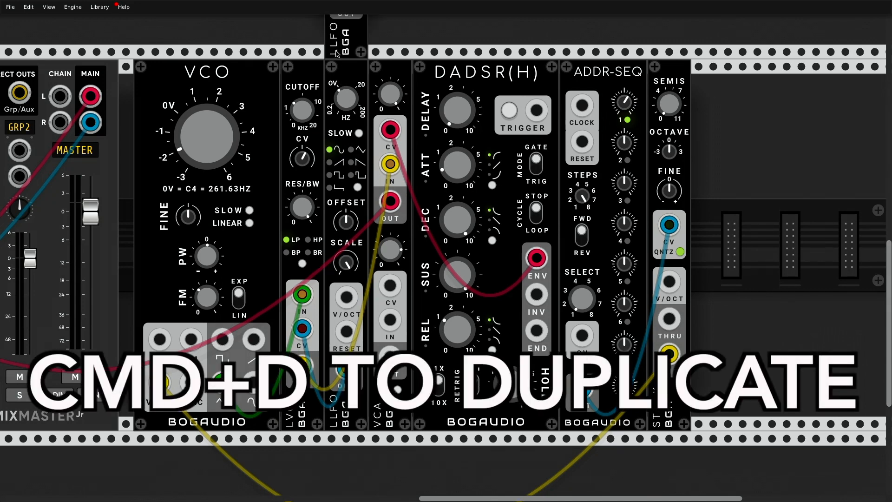
{"action": "left_click", "coordinate": [685, 273]}
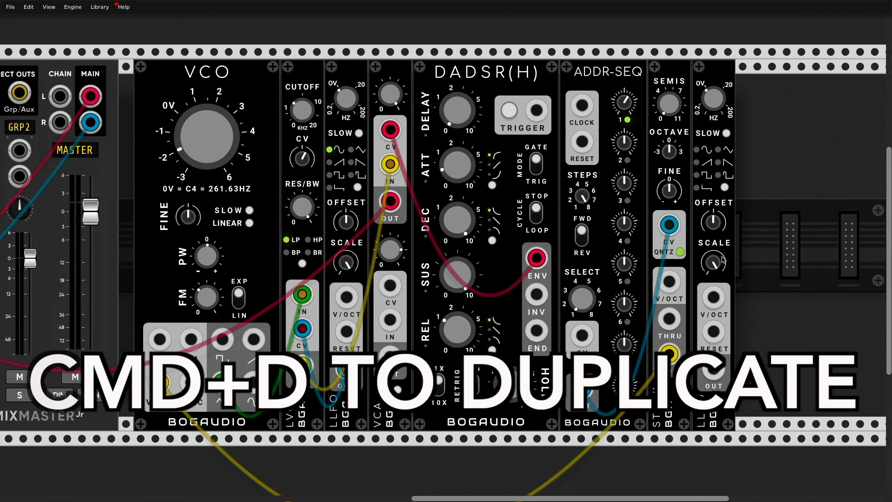
{"action": "left_click_drag", "start_coordinate": [714, 369], "coordinate": [576, 110]}
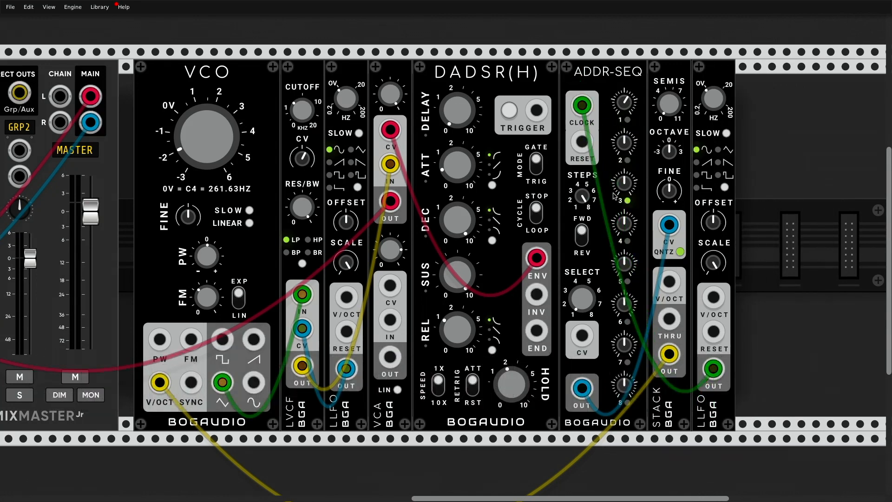
Switch the duplicated LLFO to the square waveform and trigger the envelope manually to audition the sequence.
{"action": "left_click", "coordinate": [726, 188]}
{"action": "left_click", "coordinate": [726, 188]}
{"action": "left_click", "coordinate": [726, 188]}
{"action": "left_click", "coordinate": [726, 188]}
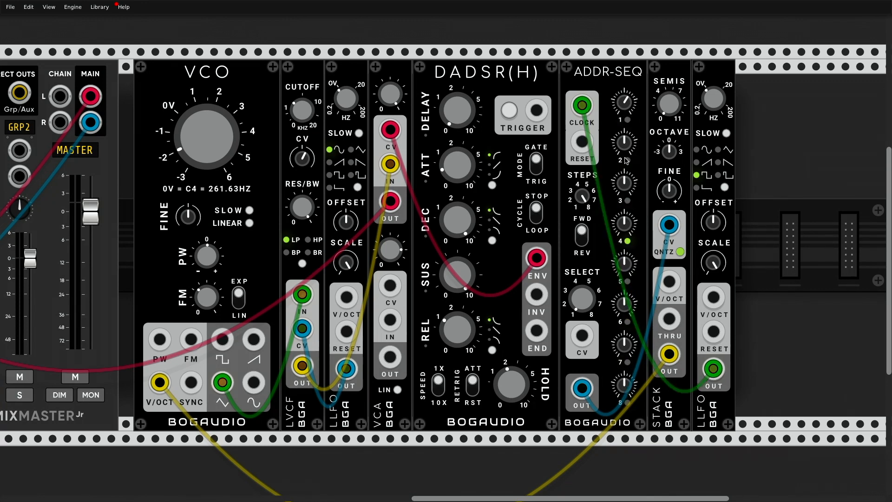
{"action": "left_click", "coordinate": [513, 110]}
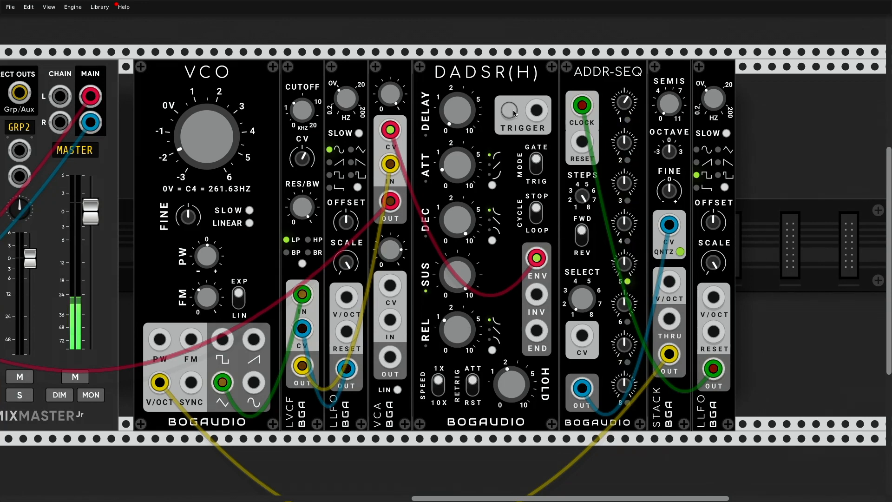
Randomize the ADDR-SEQ and raise the VCO frequency to about 0V, triggering the envelope manually to audition the sequence.
{"action": "right_click", "coordinate": [602, 120]}
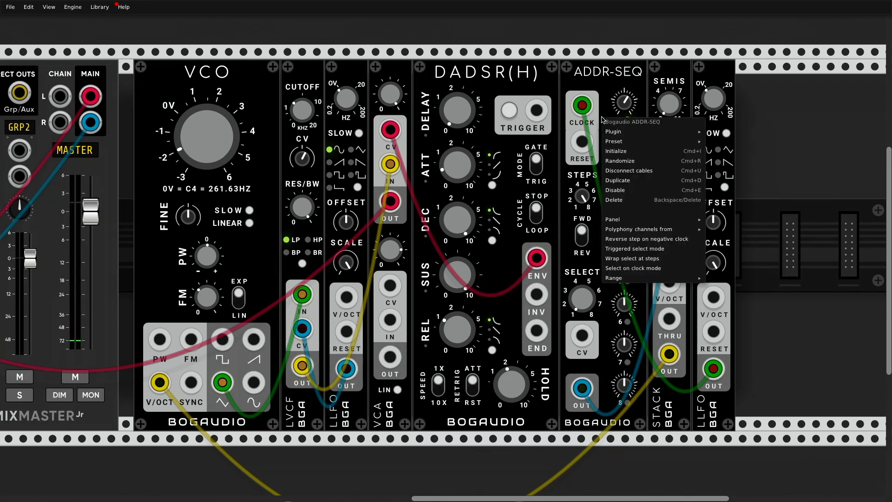
{"action": "left_click", "coordinate": [630, 161]}
{"action": "left_click", "coordinate": [510, 111]}
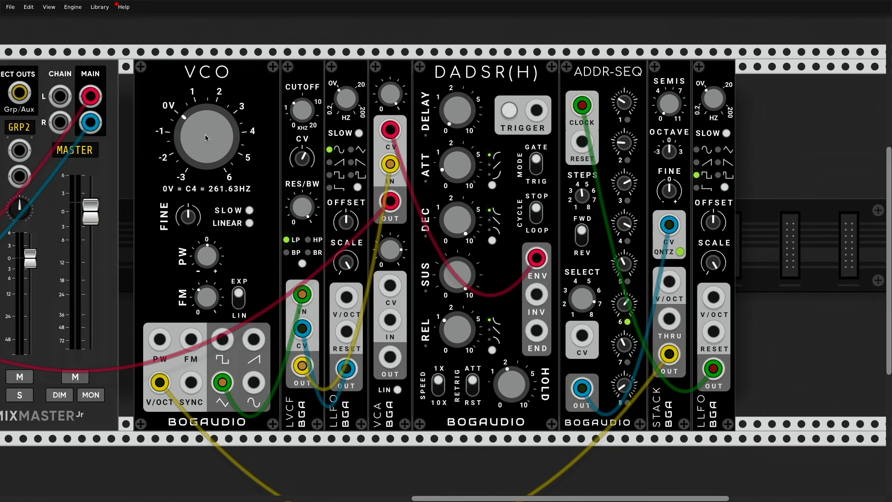
{"action": "left_click", "coordinate": [510, 111]}
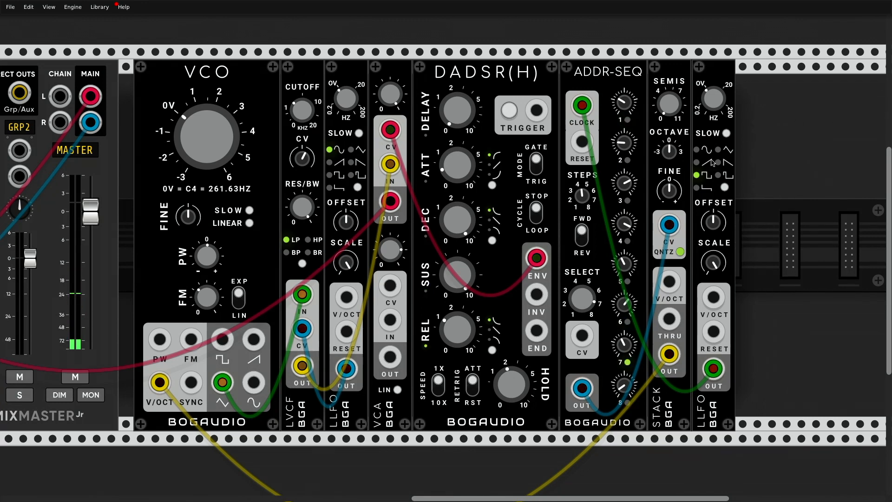
Set the ADDR-SEQ's output range to 0V-3V and trigger the envelope manually to audition the sequence.
{"action": "right_click", "coordinate": [609, 160]}
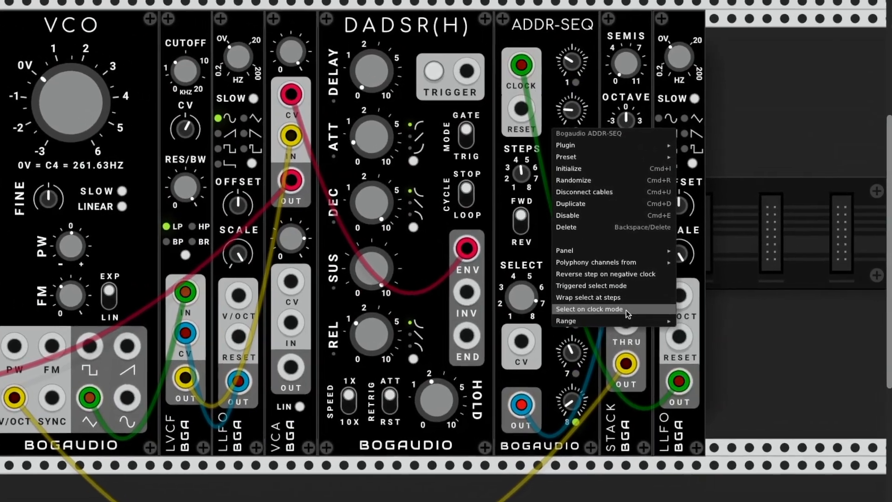
{"action": "mouse_move", "coordinate": [655, 319]}
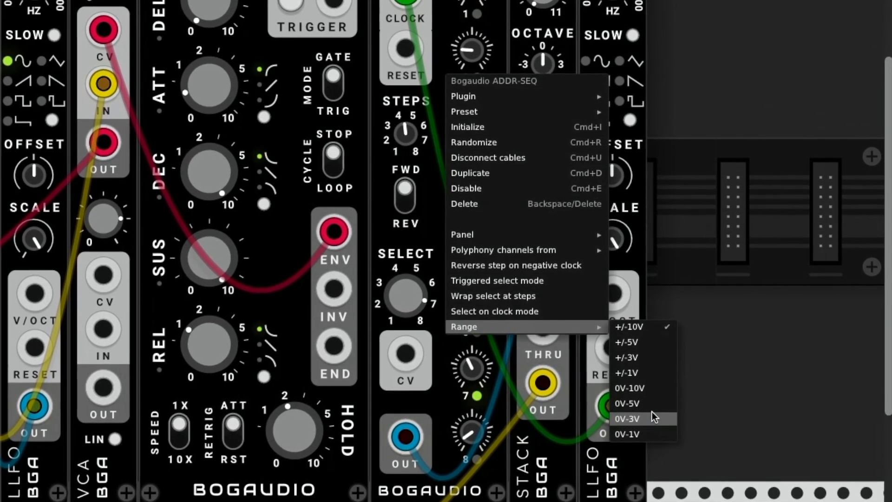
{"action": "left_click", "coordinate": [651, 413]}
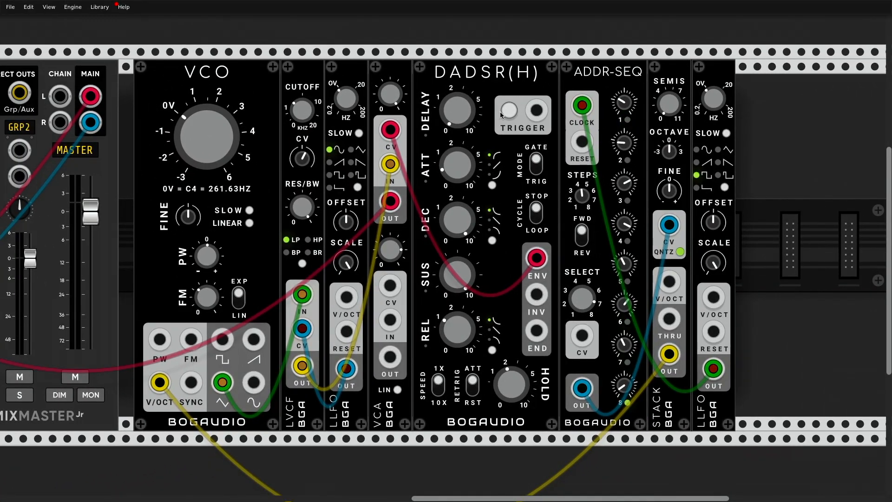
{"action": "left_click", "coordinate": [509, 111]}
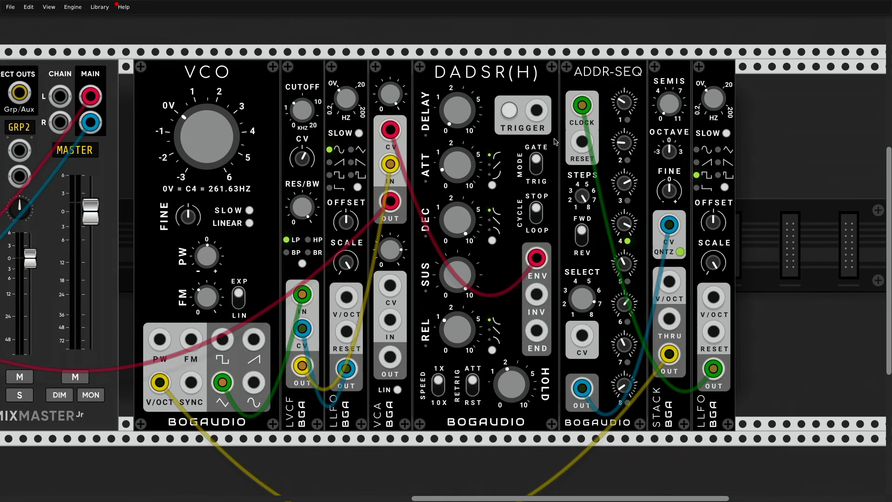
{"action": "left_click", "coordinate": [507, 113]}
Randomize the ADDR-SEQ again and trigger the envelope manually to hear the new pattern.
{"action": "right_click", "coordinate": [606, 210]}
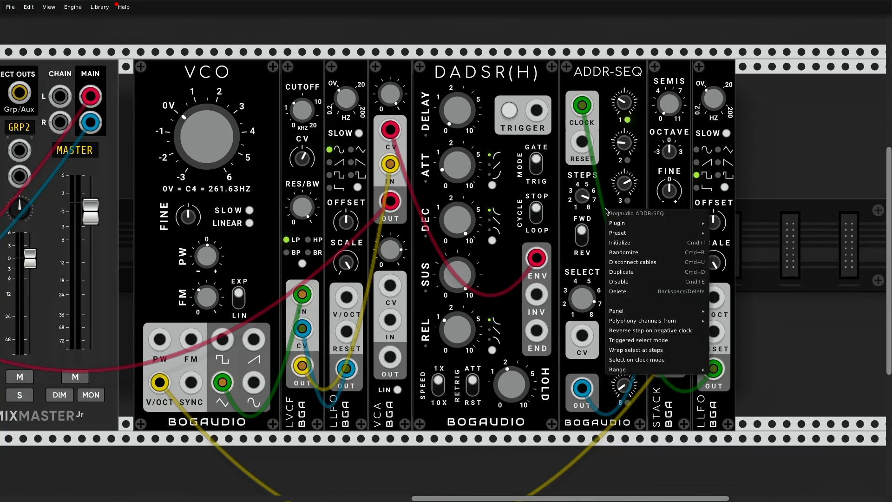
{"action": "left_click", "coordinate": [653, 254]}
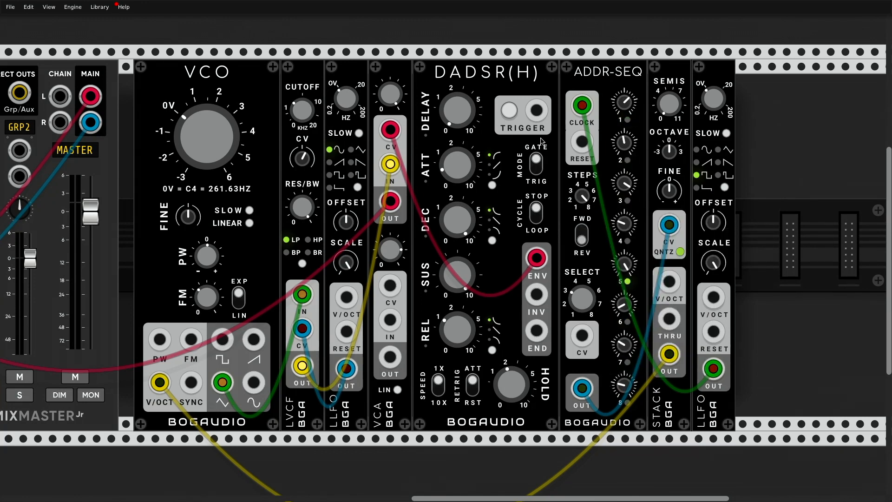
{"action": "left_click", "coordinate": [506, 112]}
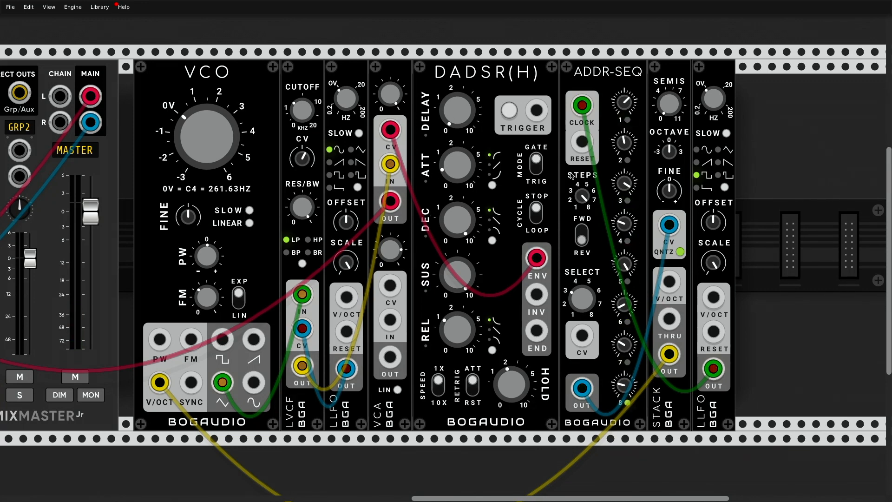
Add the Bogaudio RGATE beside the clock LLFO, patching its GATE output to the DADSR(H) TRIGGER input and the LLFO's output to its CLOCK input.
{"action": "right_click", "coordinate": [756, 106]}
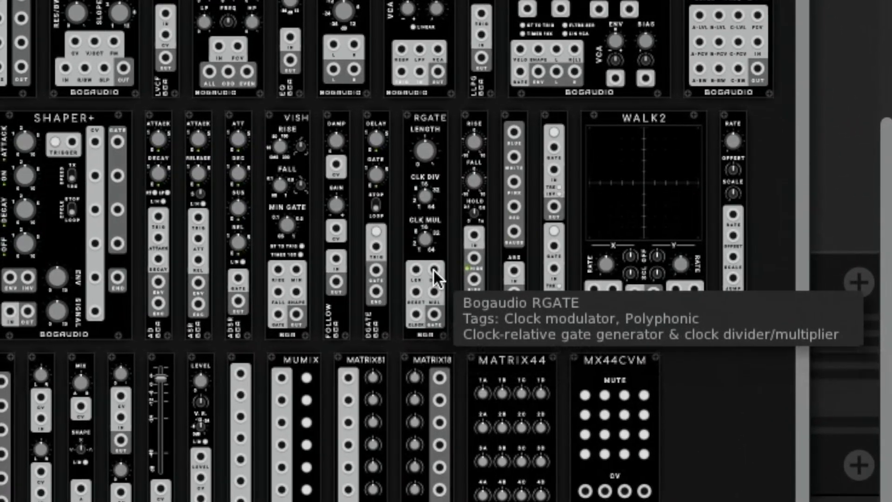
{"action": "left_click", "coordinate": [435, 270]}
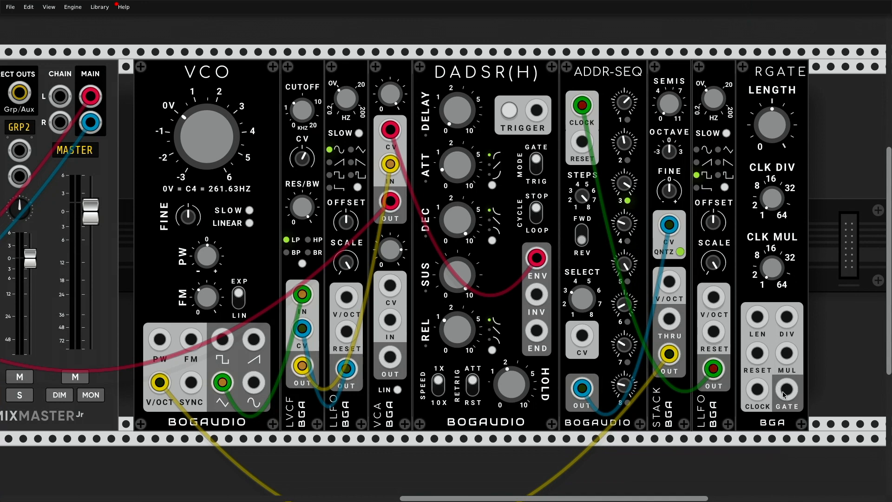
{"action": "left_click_drag", "start_coordinate": [786, 392], "coordinate": [539, 114]}
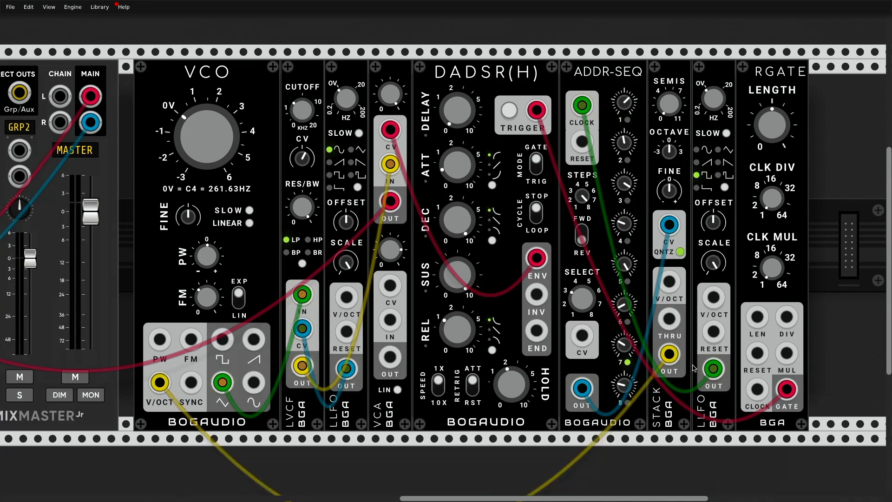
{"action": "left_click_drag", "start_coordinate": [757, 388], "coordinate": [713, 369]}
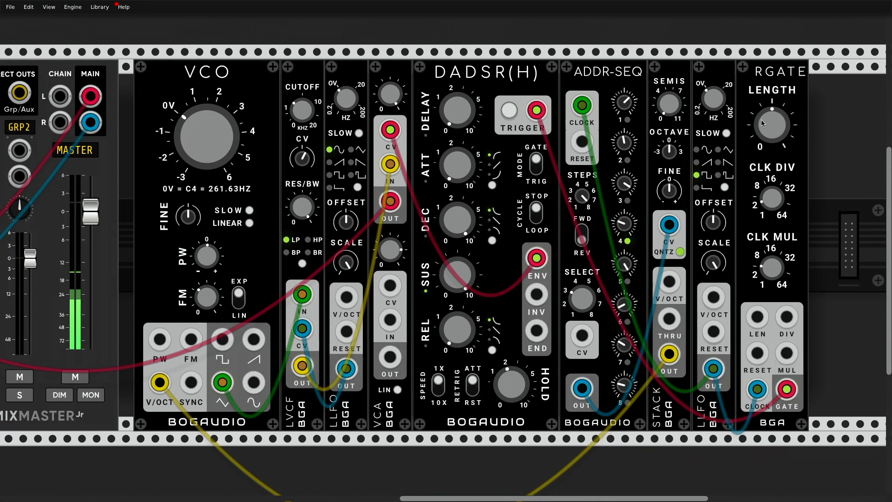
{"action": "right_click", "coordinate": [751, 225]}
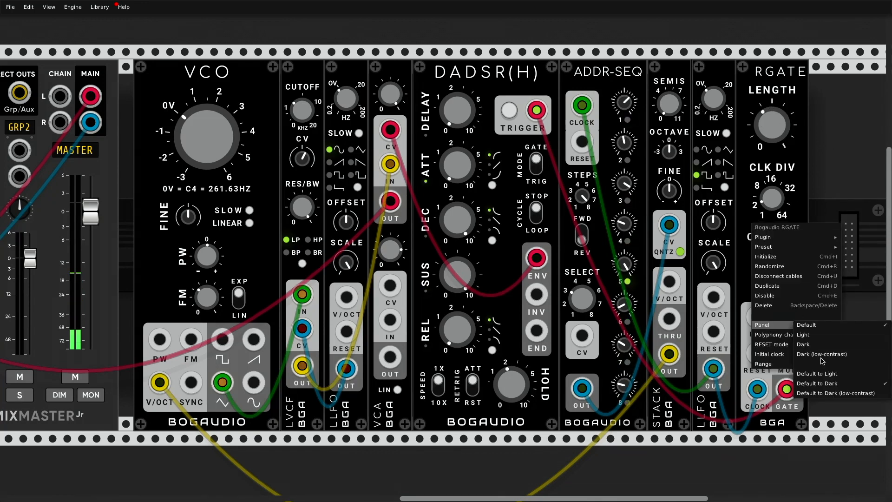
{"action": "left_click", "coordinate": [749, 378]}
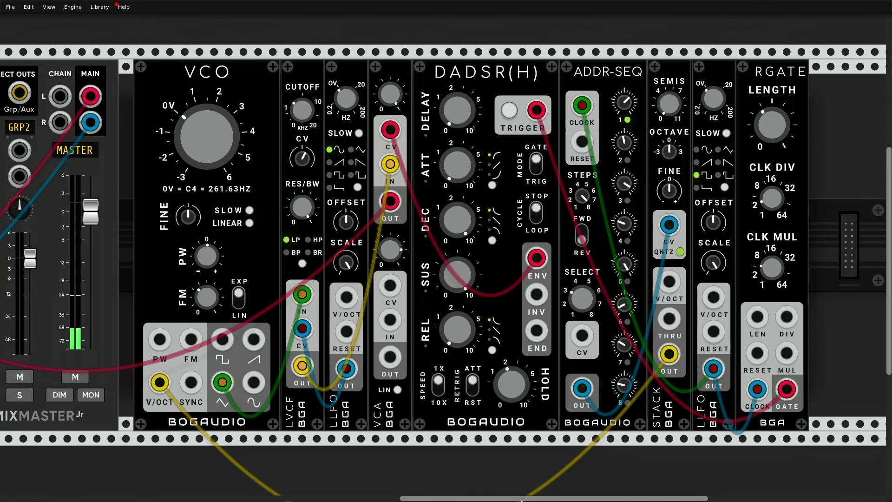
Duplicate the VCO, LVCF, both LLFOs, VCA, DADSR(H), ADDR-SEQ, STACK and RGATE as modules for a second voice.
{"action": "mouse_move", "coordinate": [482, 500]}
{"action": "left_mouse_down"}
{"action": "mouse_move", "coordinate": [308, 500]}
{"action": "mouse_move", "coordinate": [527, 500]}
{"action": "mouse_move", "coordinate": [453, 500]}
{"action": "mouse_move", "coordinate": [468, 500]}
{"action": "left_mouse_up"}
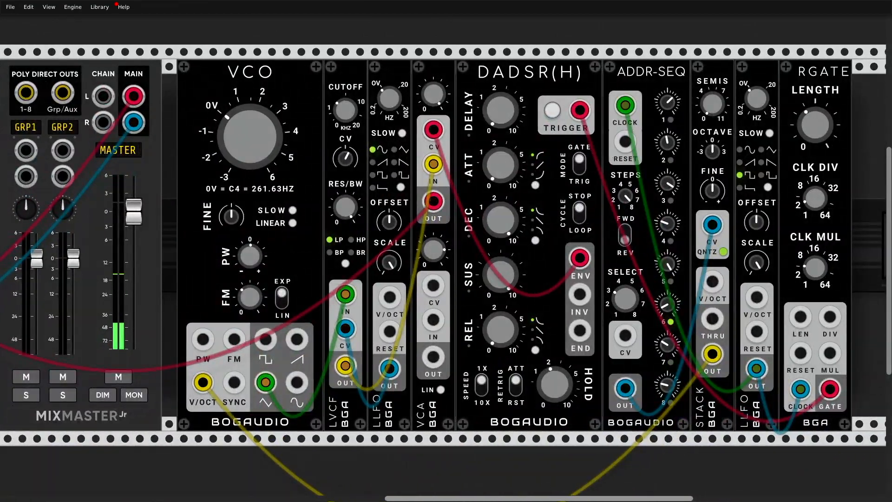
{"action": "scroll", "coordinate": [511, 374], "scroll_direction": "down", "scroll_amount": 5}
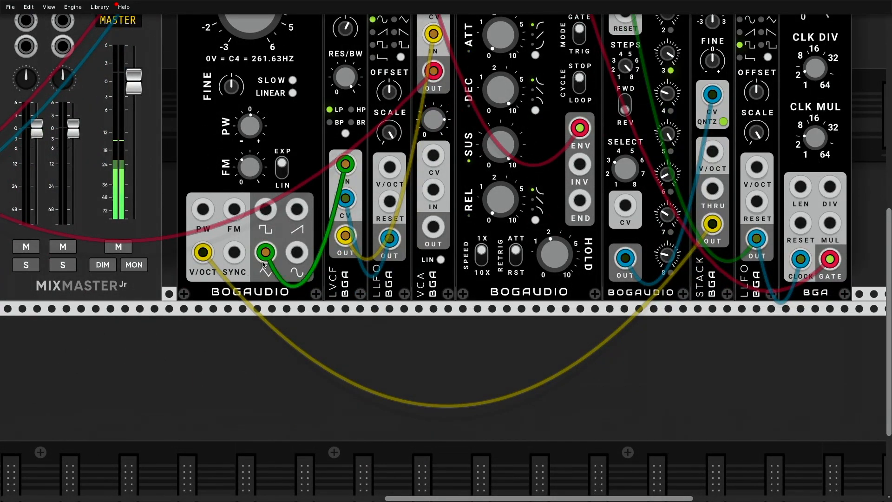
{"action": "scroll", "coordinate": [263, 264], "scroll_direction": "down", "scroll_amount": 3}
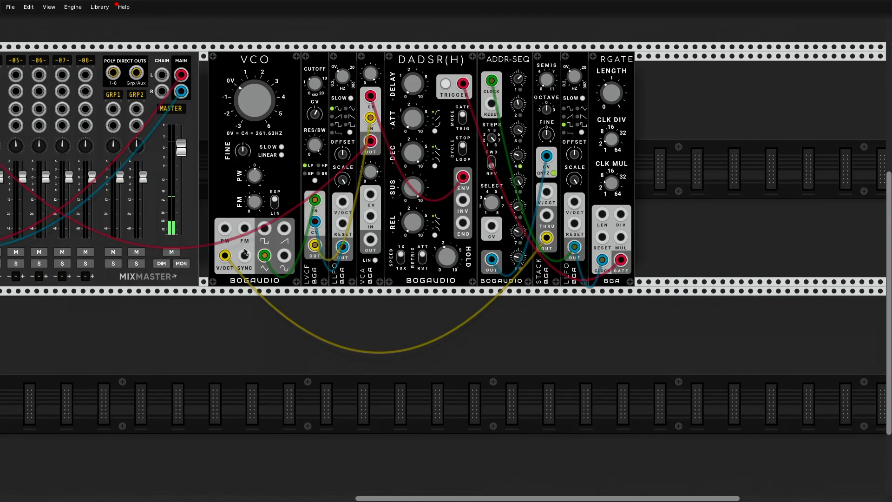
{"action": "key", "text": "ctrl+d"}
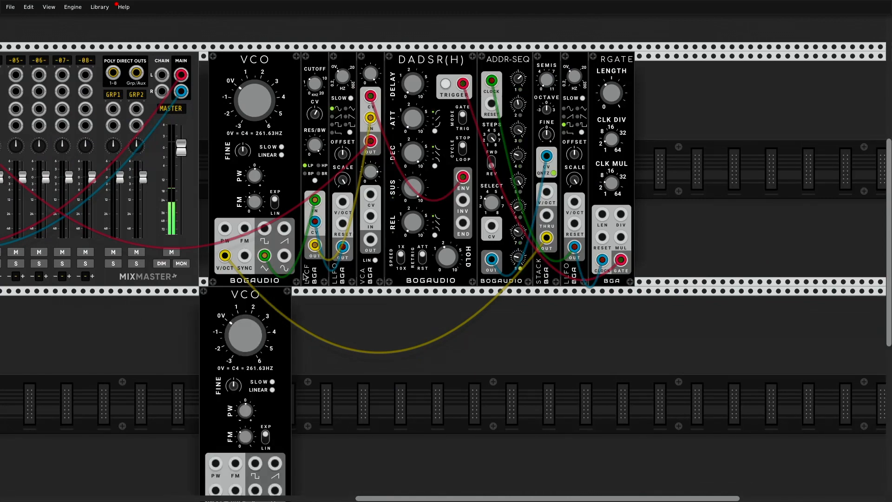
{"action": "key", "text": "ctrl+d"}
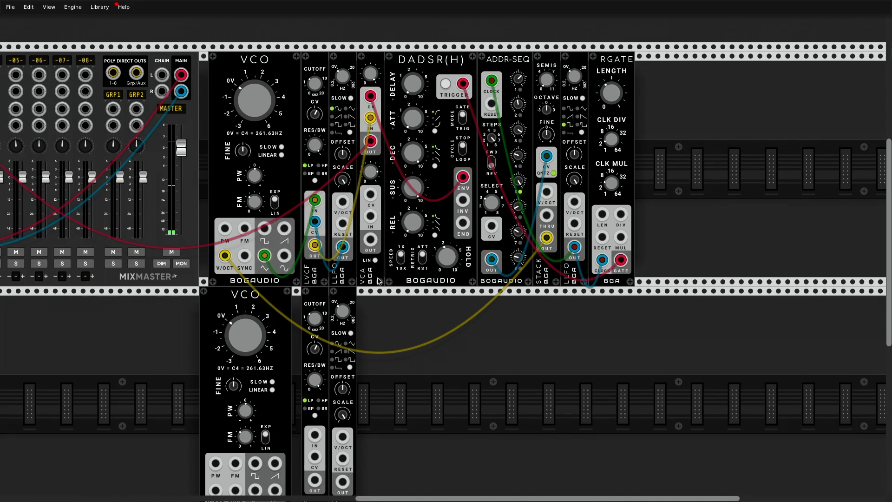
{"action": "key", "text": "ctrl+d"}
{"action": "key", "text": "ctrl+d"}
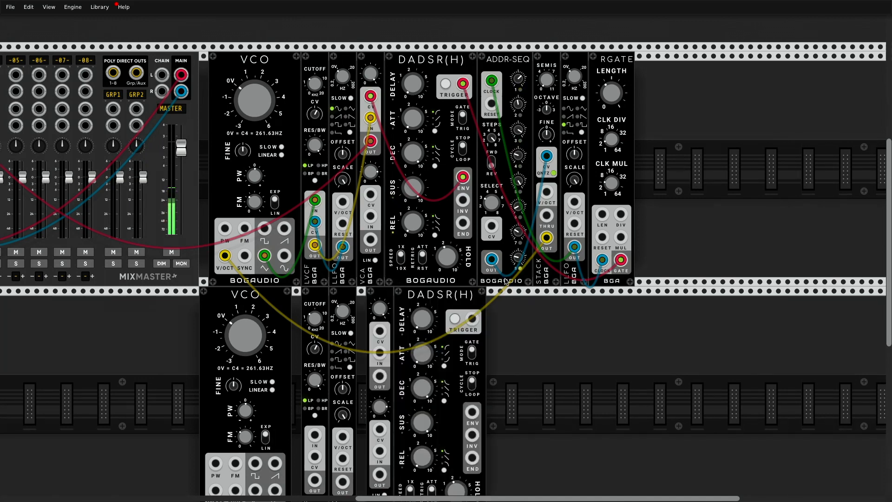
{"action": "key", "text": "ctrl+d"}
{"action": "key", "text": "ctrl+d"}
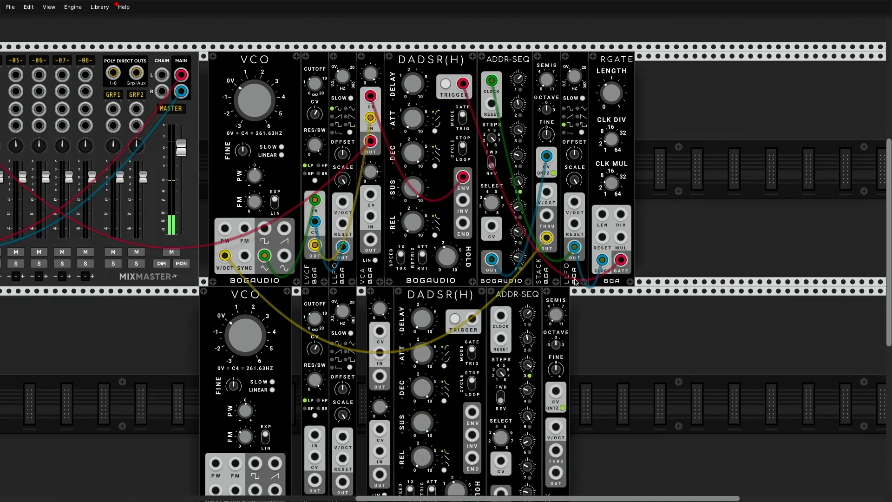
{"action": "key", "text": "ctrl+d"}
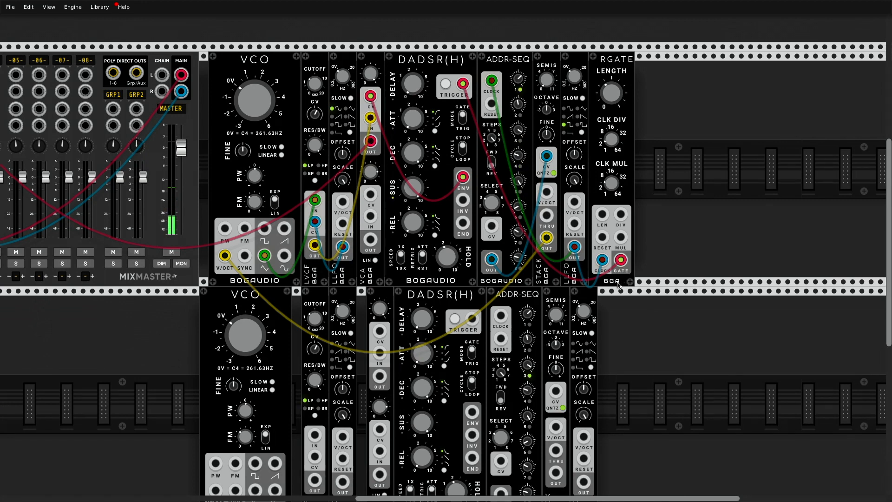
{"action": "key", "text": "ctrl+d"}
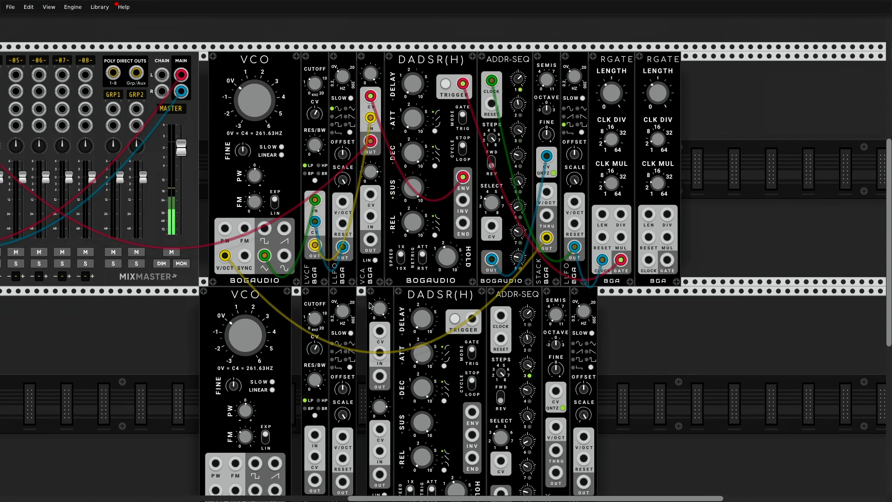
Delete the duplicated VCA and line up the remaining copies side by side in the row below the first voice.
{"action": "key", "text": "Delete"}
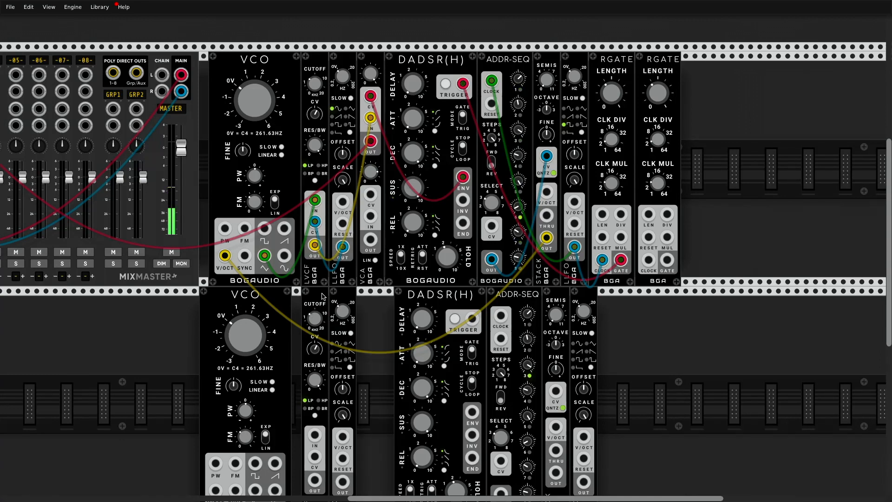
{"action": "left_click_drag", "start_coordinate": [323, 296], "coordinate": [296, 293]}
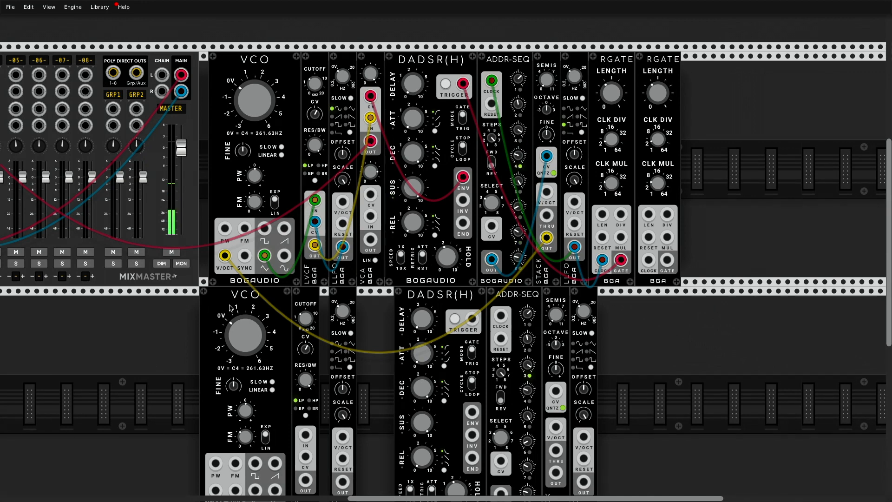
{"action": "left_click_drag", "start_coordinate": [225, 300], "coordinate": [268, 294]}
{"action": "mouse_move", "coordinate": [327, 291]}
{"action": "left_mouse_down"}
{"action": "mouse_move", "coordinate": [288, 295]}
{"action": "mouse_move", "coordinate": [327, 301]}
{"action": "left_mouse_up"}
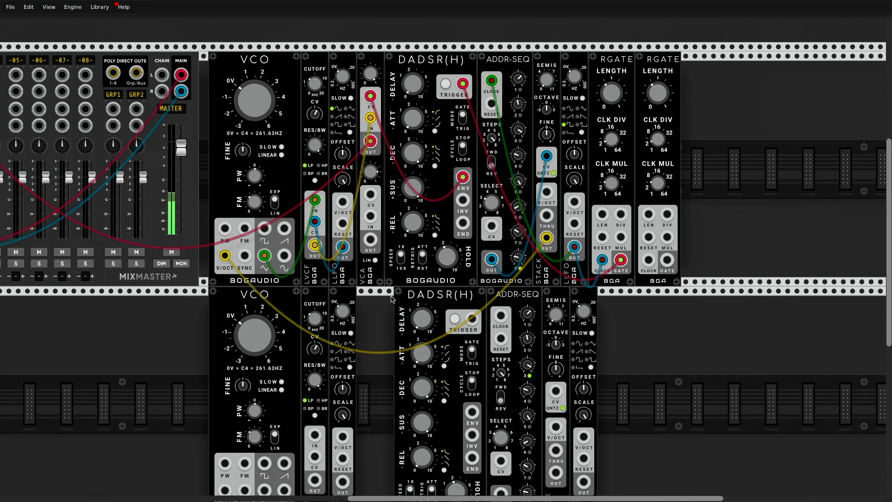
{"action": "left_click_drag", "start_coordinate": [445, 290], "coordinate": [408, 292]}
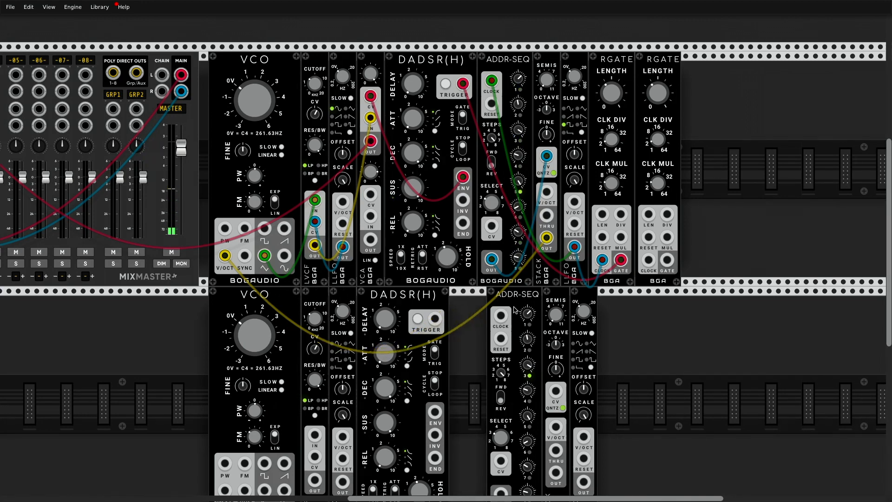
{"action": "left_click_drag", "start_coordinate": [528, 303], "coordinate": [445, 308]}
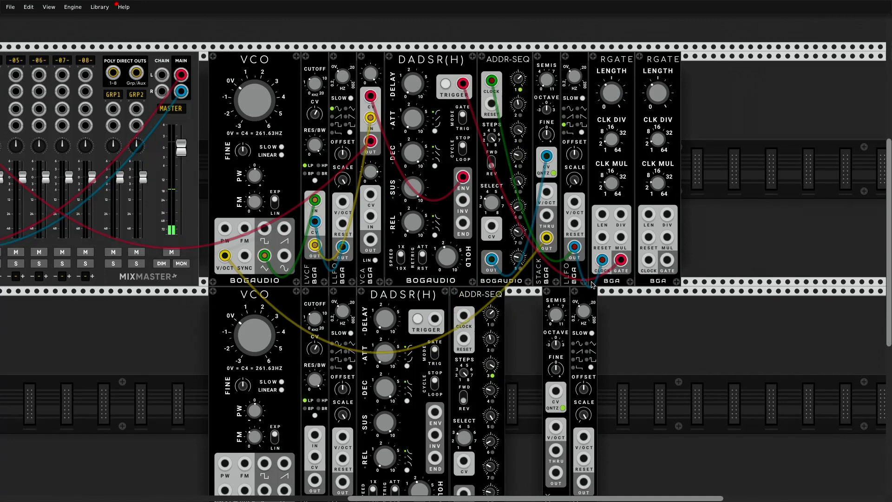
{"action": "left_click_drag", "start_coordinate": [555, 295], "coordinate": [433, 306]}
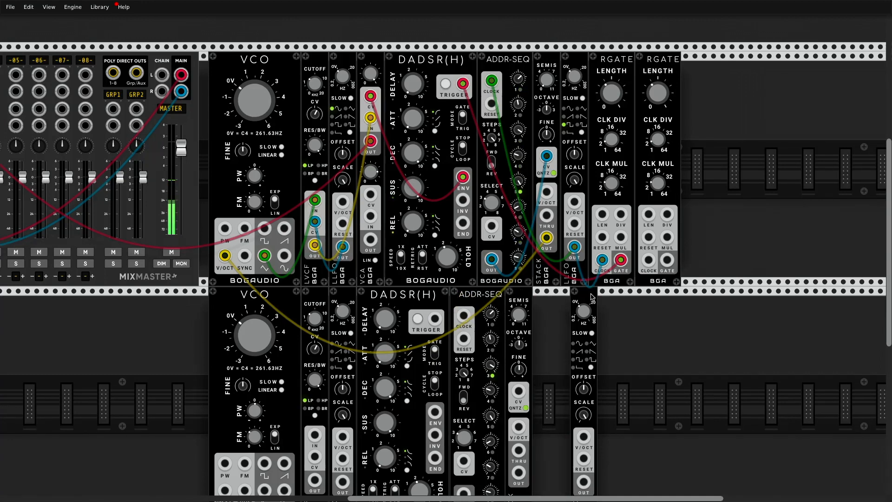
{"action": "left_click_drag", "start_coordinate": [586, 297], "coordinate": [489, 311]}
Mute the first voice's channel on MixMasterJr.
{"action": "scroll", "coordinate": [172, 163], "scroll_direction": "down", "scroll_amount": 2}
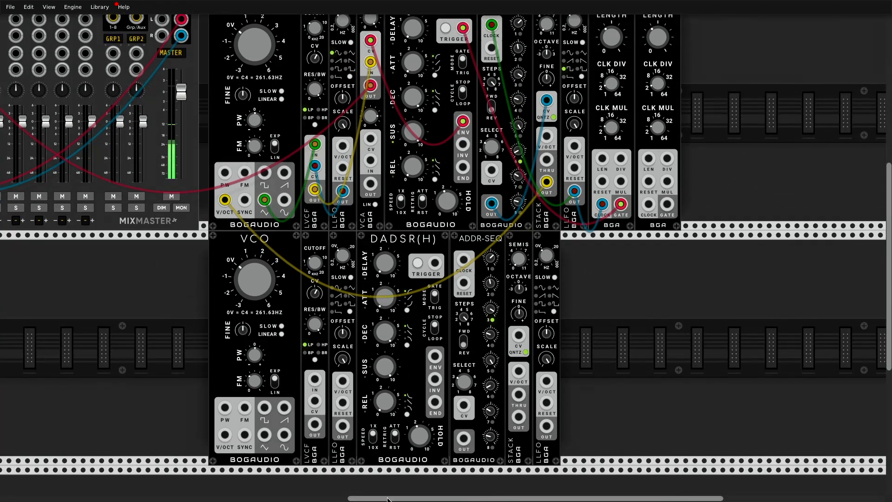
{"action": "scroll", "coordinate": [276, 454], "scroll_direction": "left", "scroll_amount": 5}
{"action": "scroll", "coordinate": [21, 201], "scroll_direction": "right", "scroll_amount": 2}
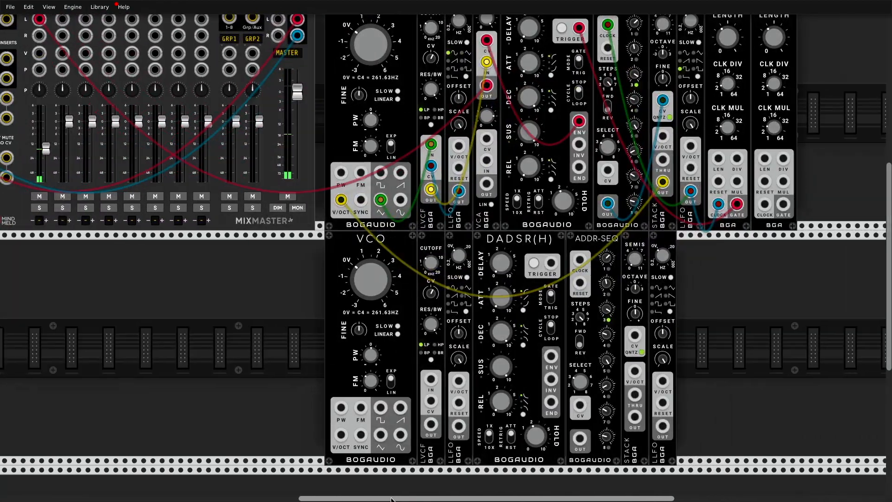
{"action": "left_click", "coordinate": [42, 196]}
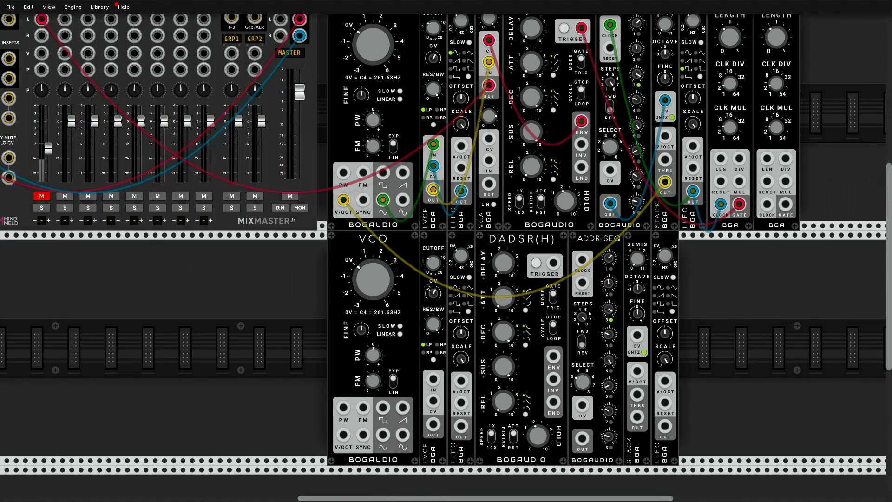
Patch the duplicated VCO's sawtooth output to the duplicated LVCF's IN input.
{"action": "scroll", "coordinate": [426, 286], "scroll_direction": "down", "scroll_amount": 2}
{"action": "scroll", "coordinate": [426, 286], "scroll_direction": "up", "scroll_amount": 6}
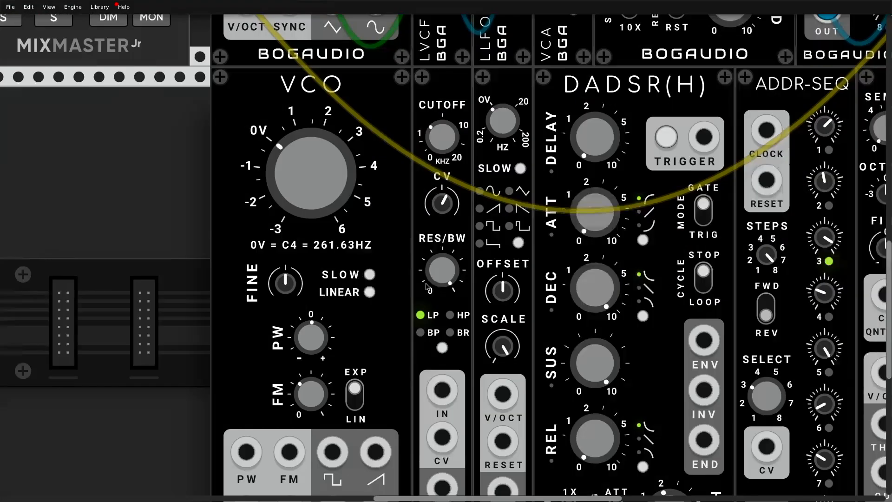
{"action": "scroll", "coordinate": [428, 287], "scroll_direction": "down", "scroll_amount": 3}
{"action": "scroll", "coordinate": [426, 287], "scroll_direction": "up", "scroll_amount": 1}
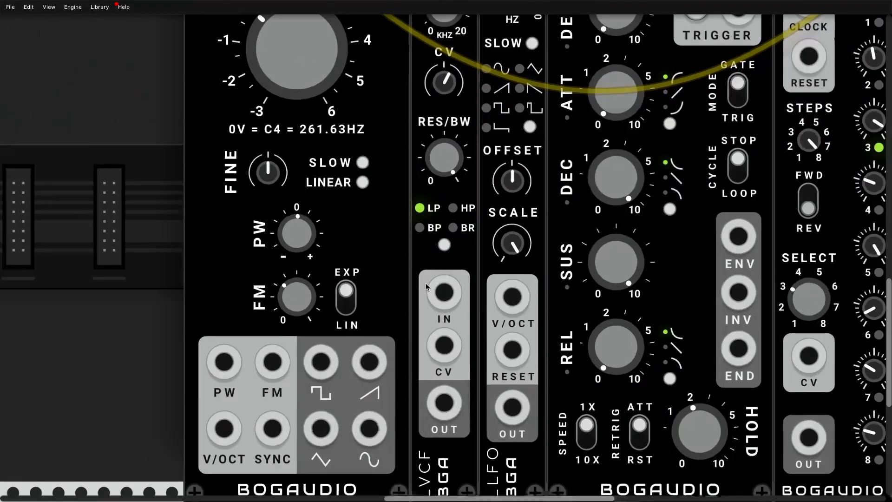
{"action": "scroll", "coordinate": [426, 283], "scroll_direction": "down", "scroll_amount": 4}
{"action": "scroll", "coordinate": [426, 286], "scroll_direction": "up", "scroll_amount": 3}
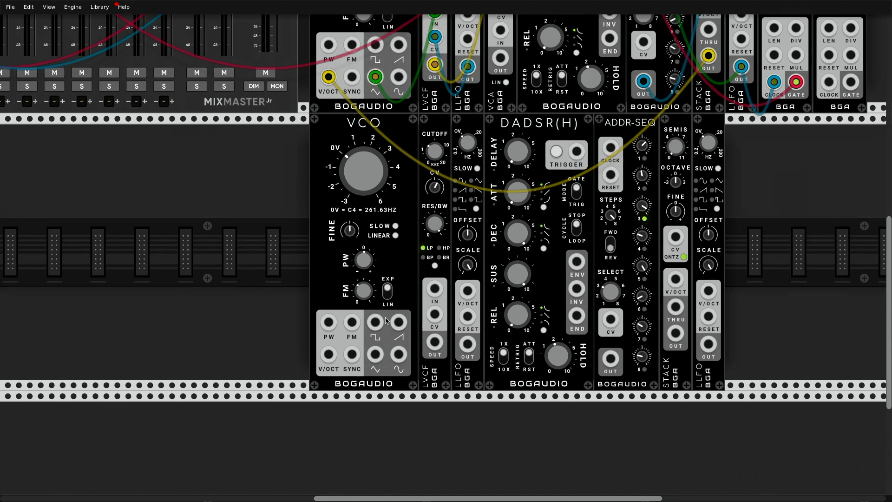
{"action": "left_click_drag", "start_coordinate": [399, 323], "coordinate": [435, 289]}
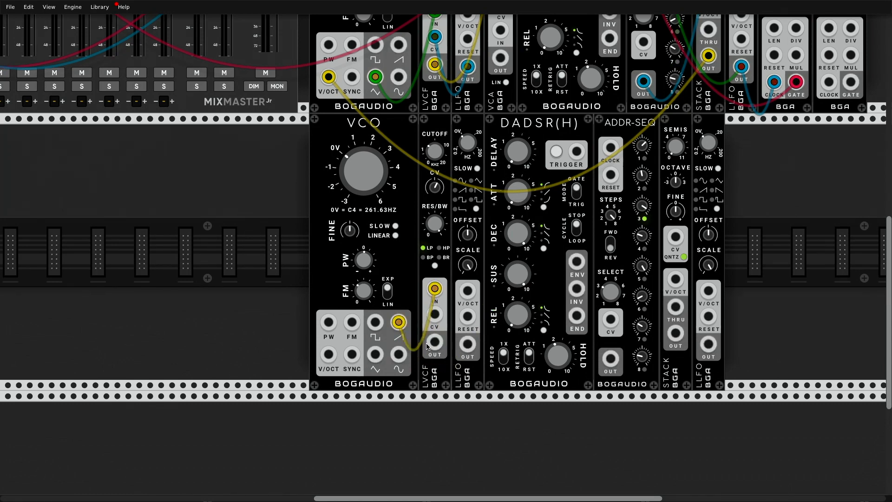
Patch the duplicated LVCF's output to the VCA's second IN, and that section's OUT to MixMasterJr's channel 2 left input.
{"action": "left_click_drag", "start_coordinate": [428, 347], "coordinate": [501, 156]}
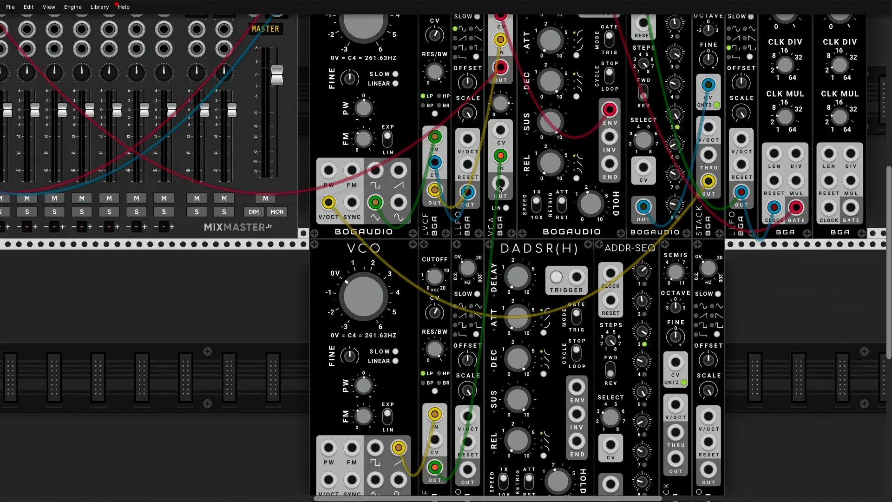
{"action": "left_click_drag", "start_coordinate": [501, 188], "coordinate": [160, 135]}
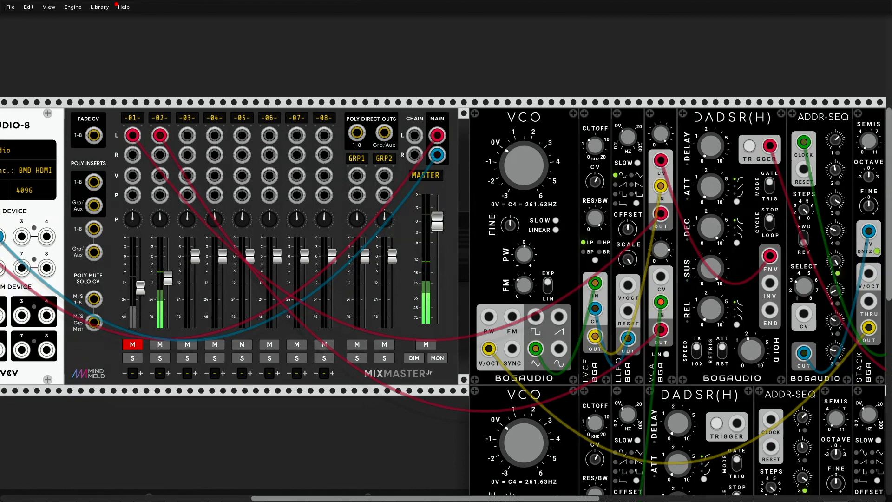
Patch the OUT of the duplicated LLFO beside the filter to the duplicated LVCF's CV input.
{"action": "scroll", "coordinate": [534, 392], "scroll_direction": "down", "scroll_amount": 2}
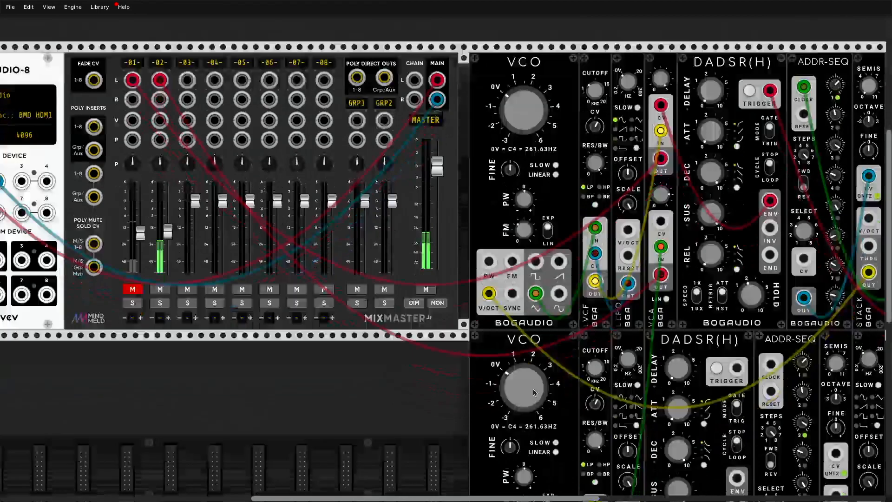
{"action": "scroll", "coordinate": [533, 393], "scroll_direction": "down", "scroll_amount": 3}
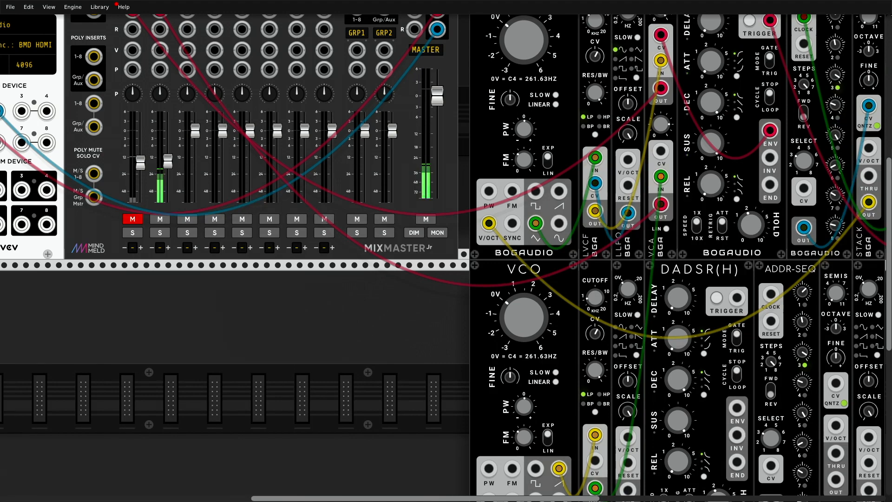
{"action": "scroll", "coordinate": [611, 384], "scroll_direction": "down", "scroll_amount": 3}
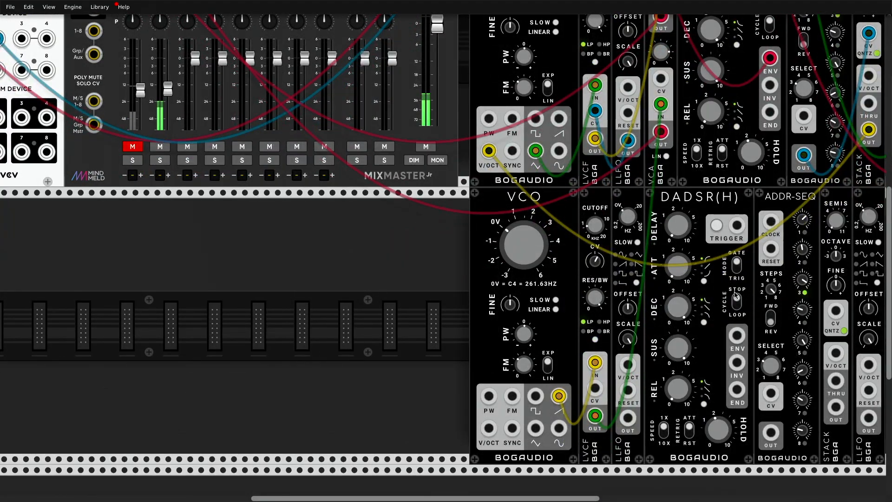
{"action": "left_click_drag", "start_coordinate": [628, 419], "coordinate": [595, 388]}
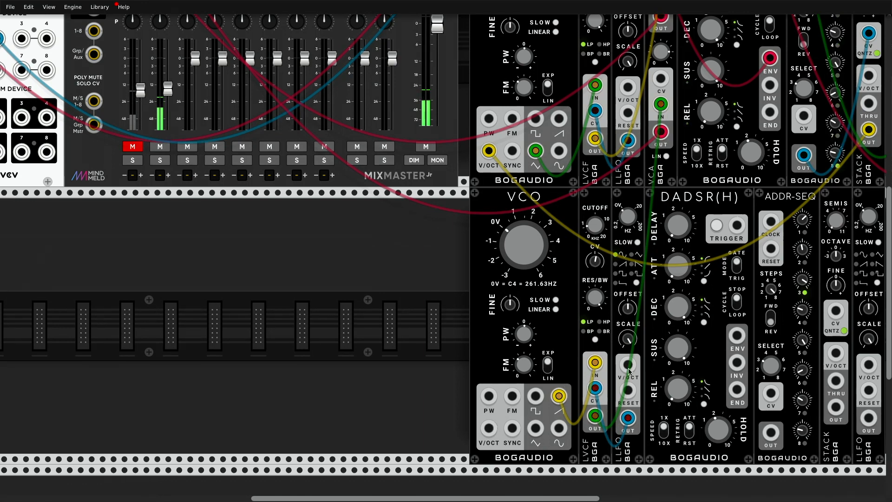
Patch the duplicated ADDR-SEQ's OUT to the duplicated VCO's V/OCT input, and unplug the LLFO cable from the LVCF's CV input.
{"action": "left_click_drag", "start_coordinate": [550, 501], "coordinate": [635, 500]}
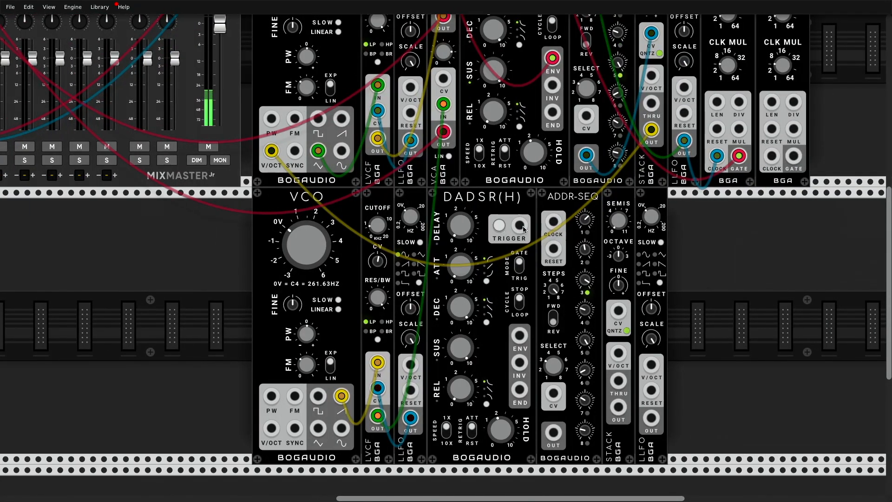
{"action": "left_click_drag", "start_coordinate": [523, 229], "coordinate": [564, 233]}
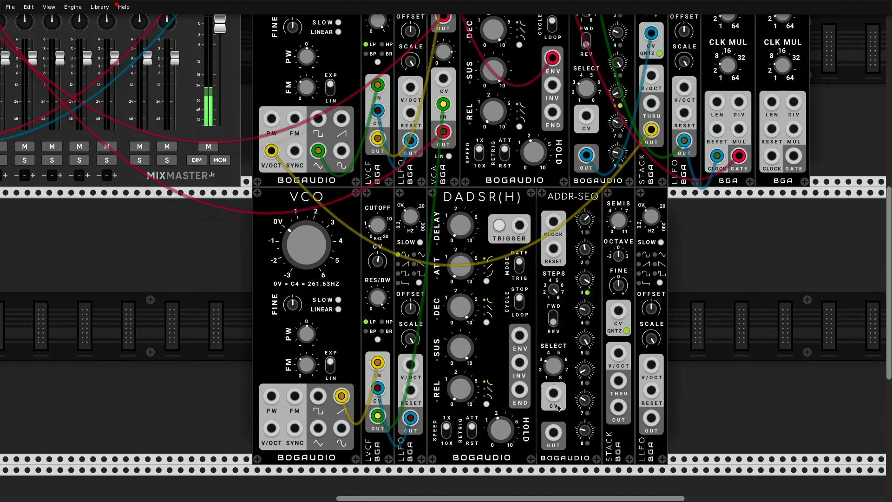
{"action": "left_click_drag", "start_coordinate": [554, 433], "coordinate": [277, 380]}
{"action": "scroll", "coordinate": [279, 408], "scroll_direction": "down", "scroll_amount": 2}
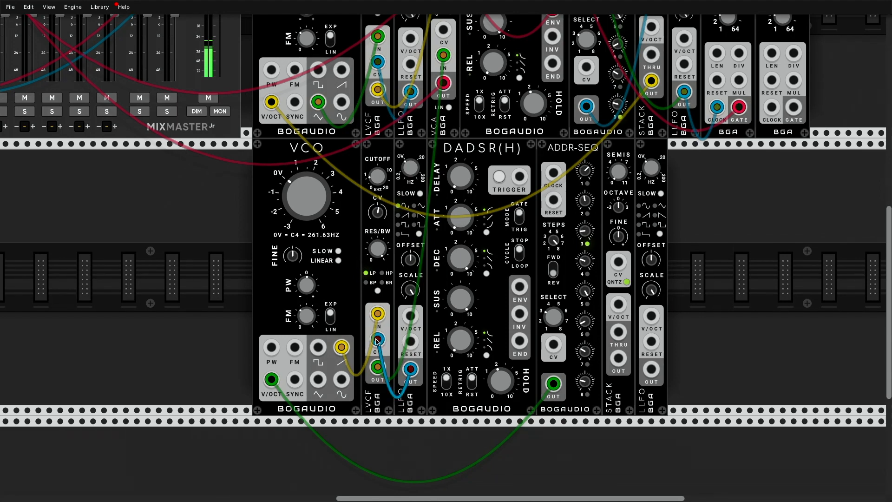
{"action": "left_click", "coordinate": [377, 340]}
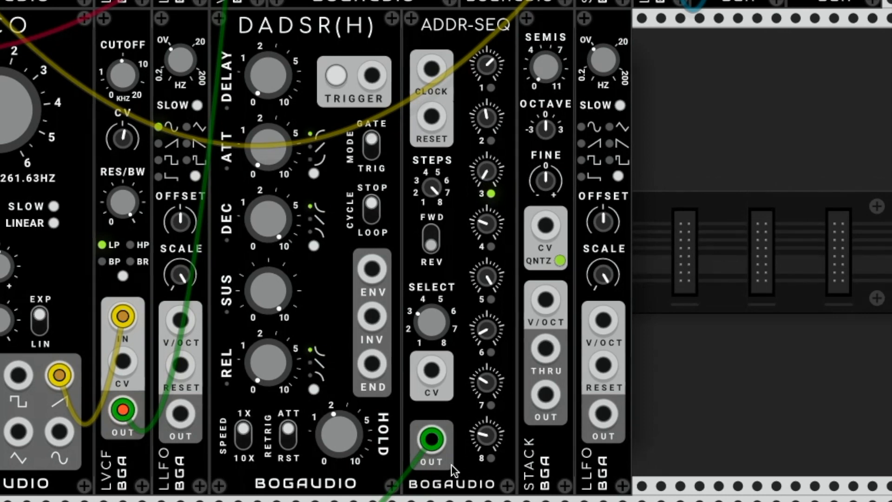
Insert the duplicated STACK between the ADDR-SEQ's OUT and the VCO's V/OCT, feeding the sequencer into the STACK's CV input.
{"action": "left_click_drag", "start_coordinate": [432, 441], "coordinate": [546, 394]}
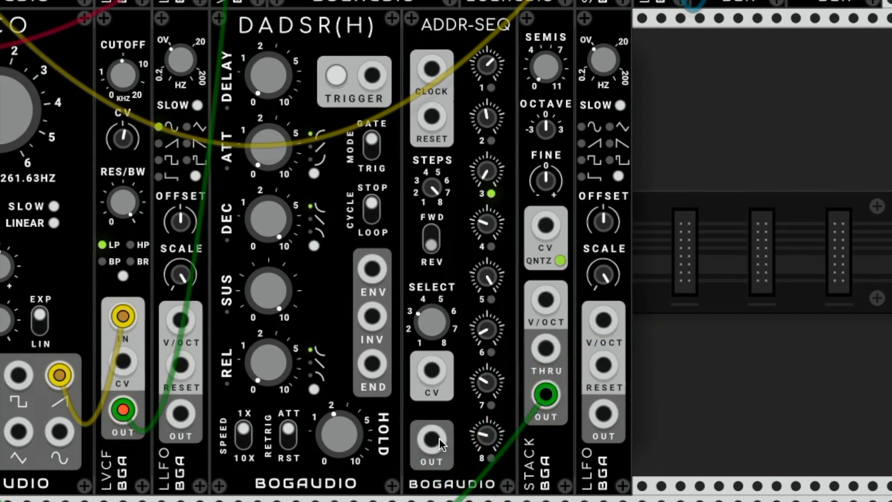
{"action": "left_click_drag", "start_coordinate": [439, 438], "coordinate": [547, 223]}
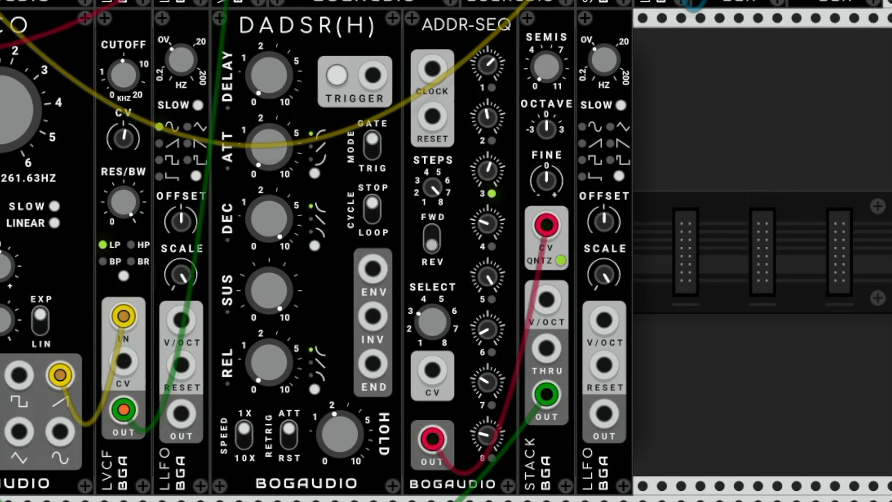
{"action": "left_click_drag", "start_coordinate": [547, 225], "coordinate": [550, 300]}
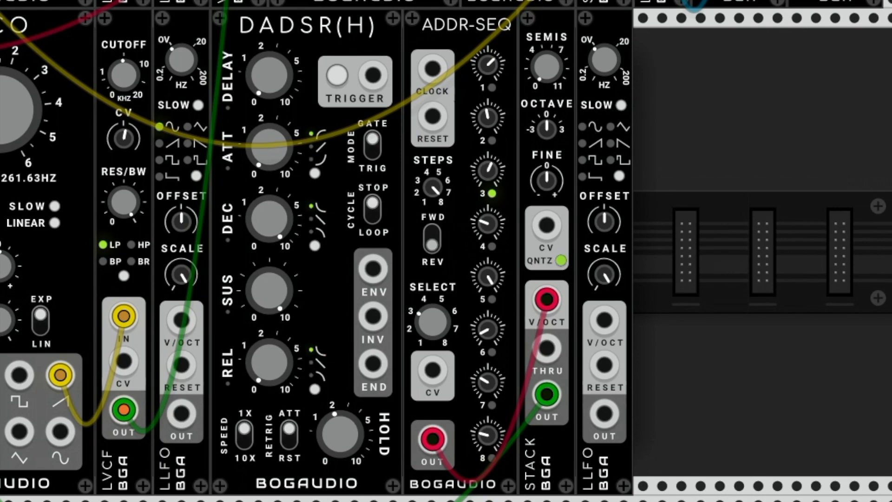
{"action": "left_click_drag", "start_coordinate": [548, 299], "coordinate": [547, 226]}
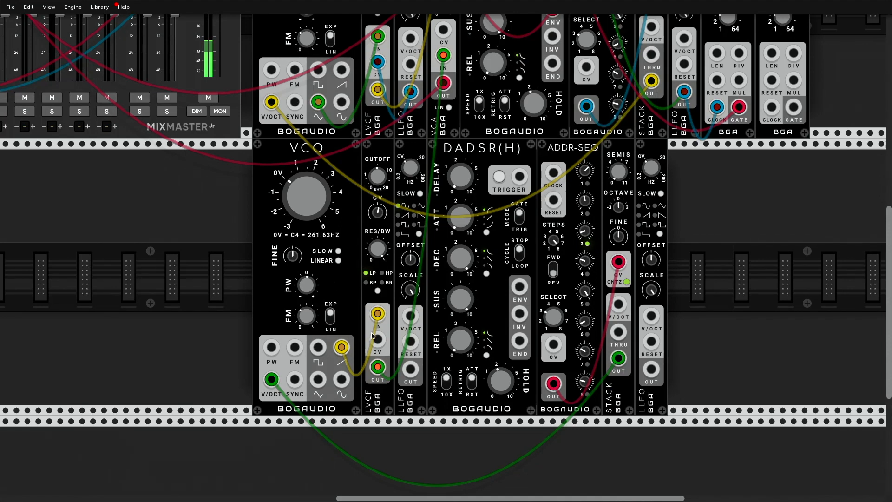
Reconnect the duplicated LLFO's OUT to the LVCF's CV input, and delete the unused duplicated LLFO beside the STACK.
{"action": "mouse_move", "coordinate": [378, 339]}
{"action": "left_mouse_down"}
{"action": "mouse_move", "coordinate": [393, 372]}
{"action": "mouse_move", "coordinate": [410, 369]}
{"action": "left_mouse_up"}
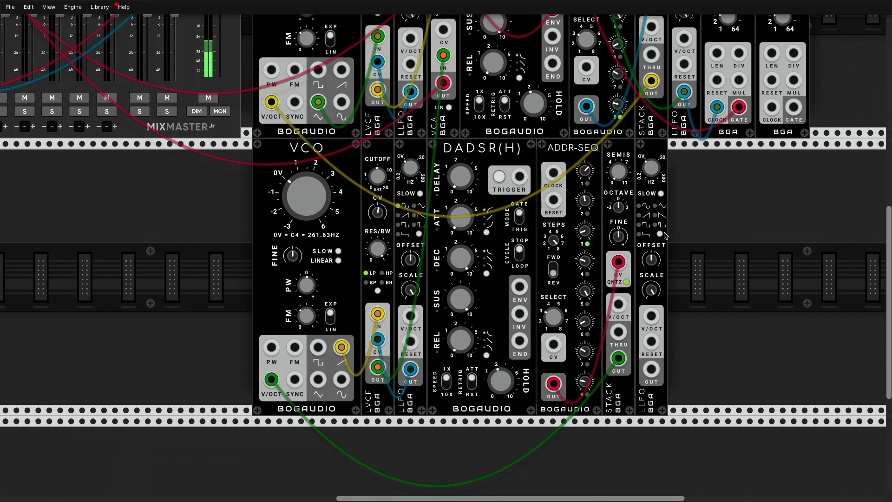
{"action": "scroll", "coordinate": [665, 236], "scroll_direction": "up", "scroll_amount": 3}
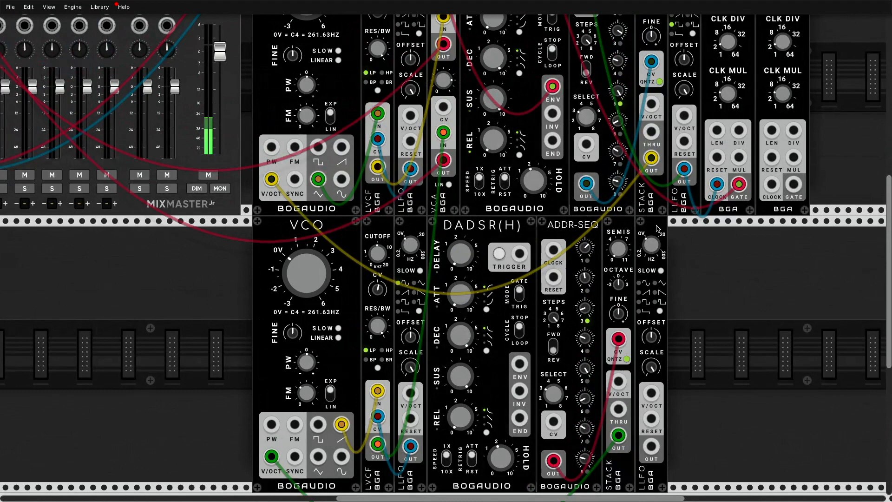
{"action": "key", "text": "Delete"}
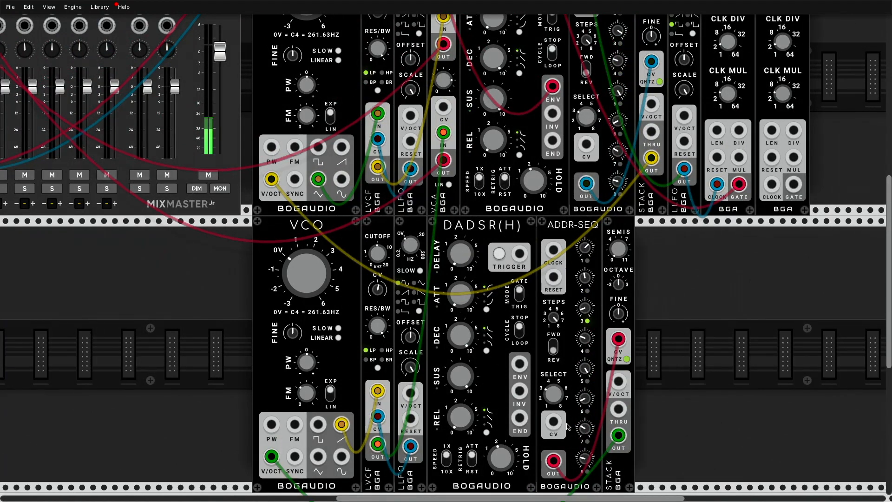
Patch the duplicated ADDR-SEQ's CLOCK input to the first voice's clock LLFO output, and randomize that sequencer.
{"action": "left_click_drag", "start_coordinate": [554, 250], "coordinate": [684, 336]}
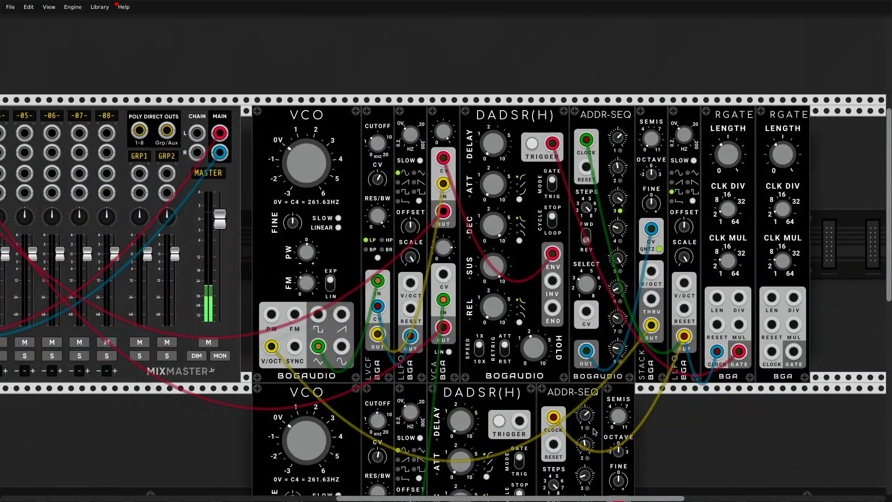
{"action": "right_click", "coordinate": [571, 471]}
{"action": "mouse_move", "coordinate": [612, 355]}
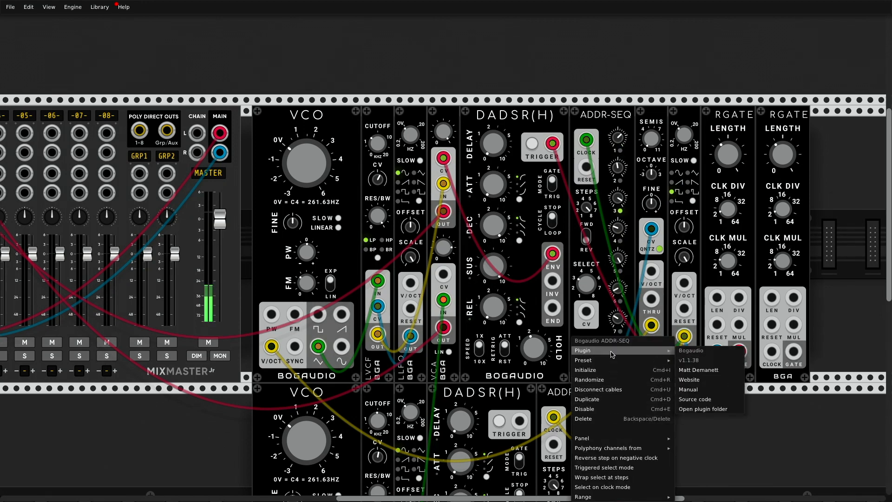
{"action": "left_click", "coordinate": [630, 380]}
Move the spare RGATE into the second row beside the duplicated STACK, and adjust that STACK's octave setting.
{"action": "scroll", "coordinate": [595, 390], "scroll_direction": "down", "scroll_amount": 3}
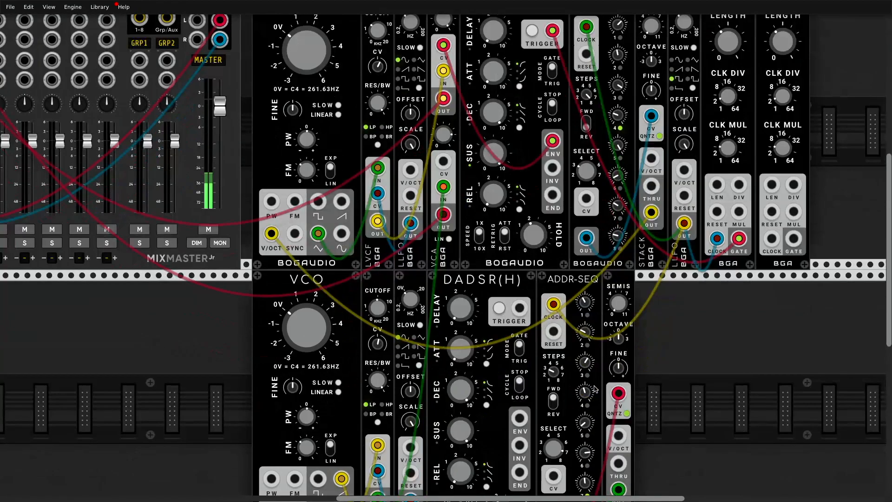
{"action": "scroll", "coordinate": [595, 389], "scroll_direction": "down", "scroll_amount": 2}
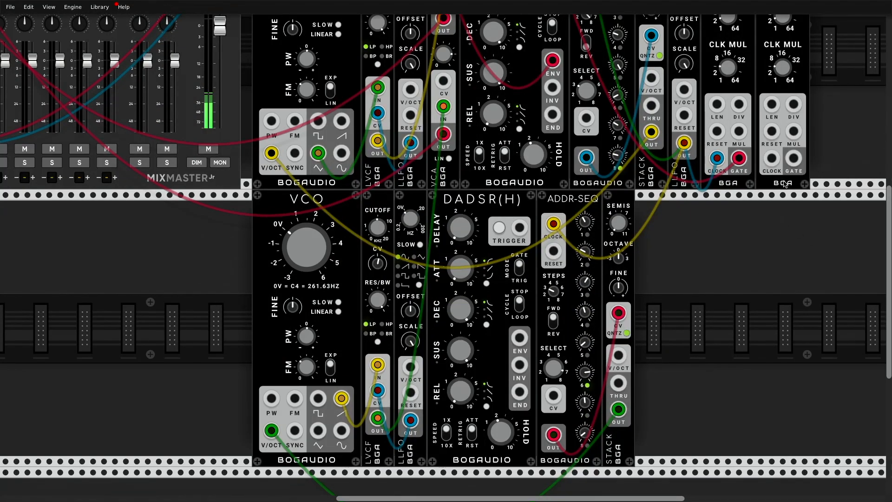
{"action": "left_click_drag", "start_coordinate": [785, 184], "coordinate": [653, 404]}
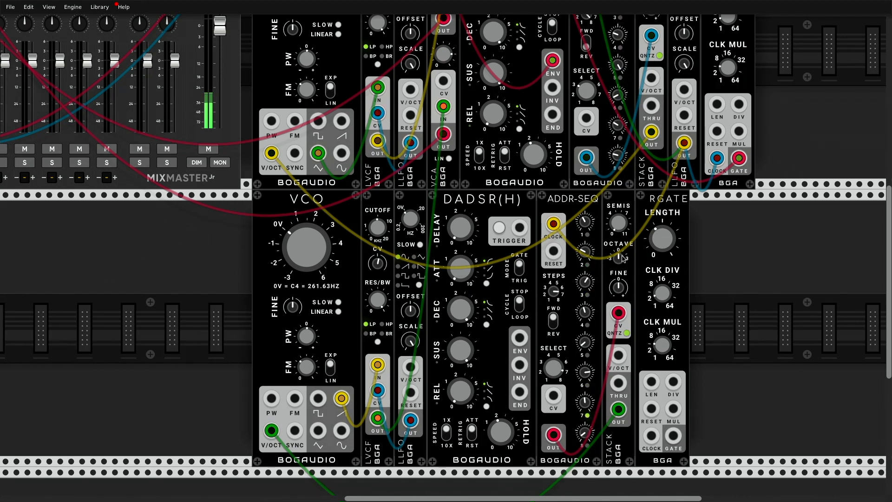
{"action": "left_click_drag", "start_coordinate": [622, 256], "coordinate": [622, 254]}
Patch the duplicated DADSR(H)'s ENV to the VCA's second CV input, and the duplicated RGATE's GATE to the envelope's TRIGGER input.
{"action": "left_click_drag", "start_coordinate": [682, 443], "coordinate": [677, 323]}
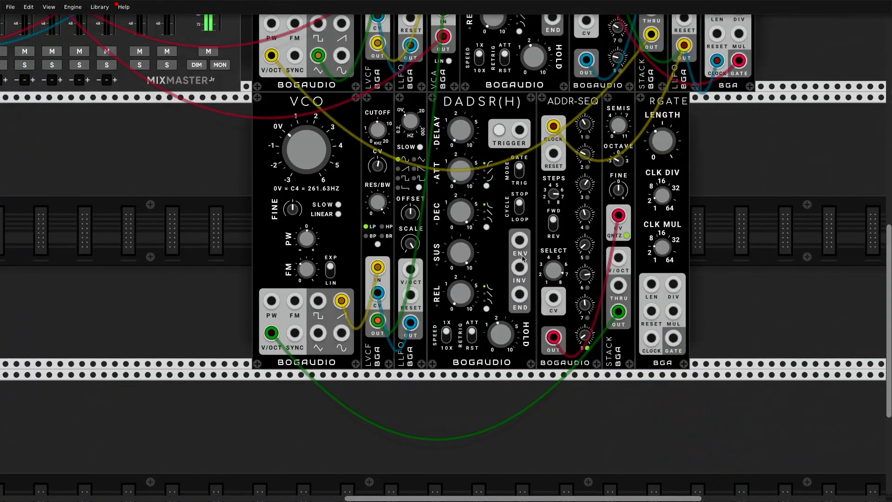
{"action": "left_click_drag", "start_coordinate": [520, 240], "coordinate": [445, 100]}
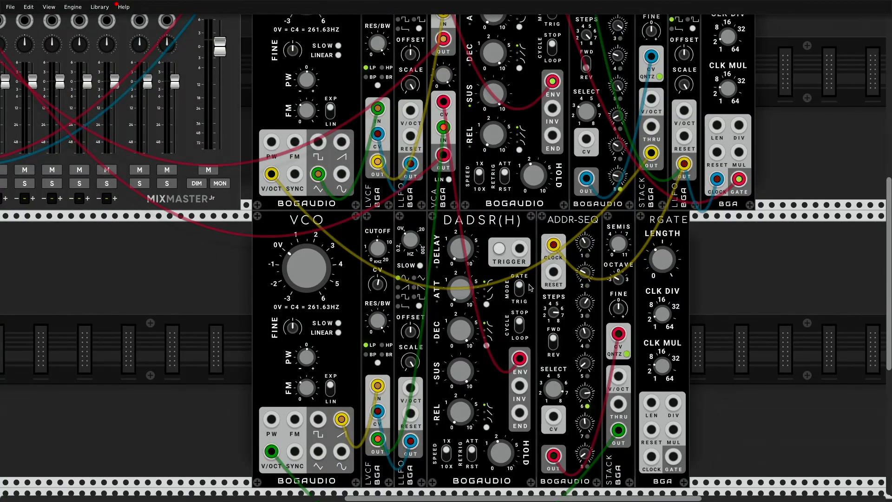
{"action": "left_click_drag", "start_coordinate": [673, 457], "coordinate": [524, 252]}
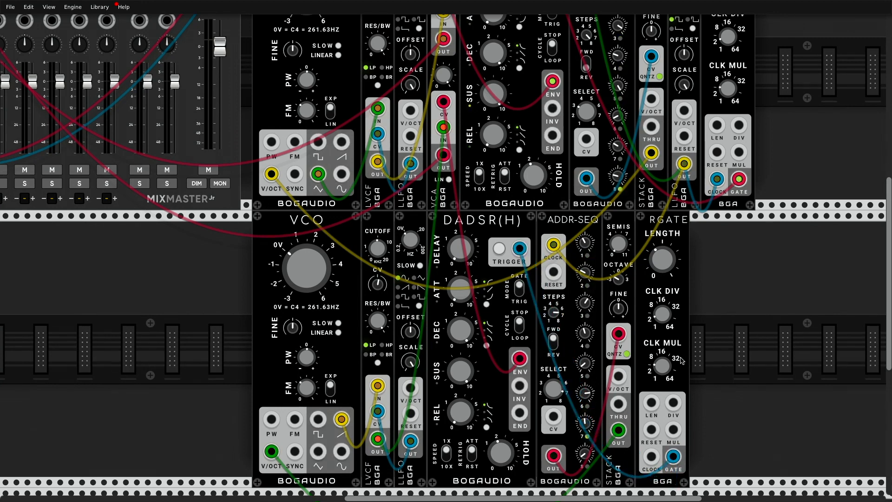
Patch the duplicated RGATE's CLOCK input to the first voice's clock LLFO output, and initialize that RGATE.
{"action": "scroll", "coordinate": [619, 357], "scroll_direction": "down", "scroll_amount": 1}
{"action": "scroll", "coordinate": [620, 357], "scroll_direction": "up", "scroll_amount": 1}
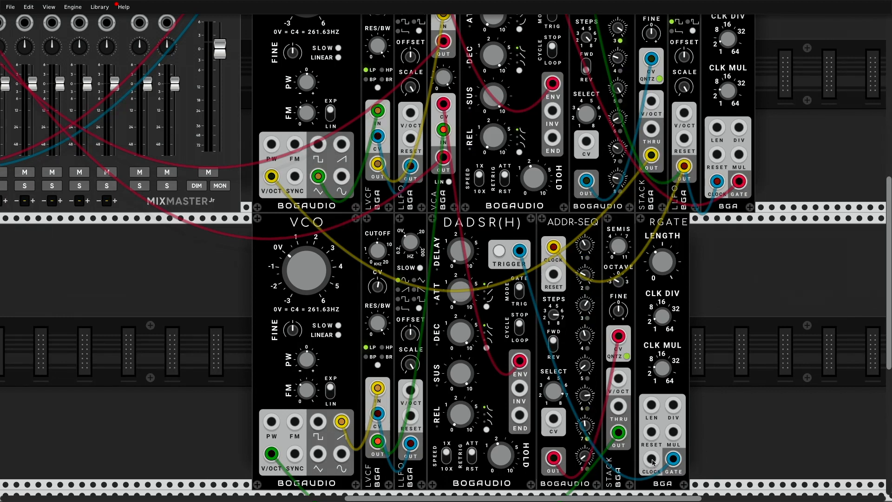
{"action": "left_click_drag", "start_coordinate": [653, 461], "coordinate": [684, 166]}
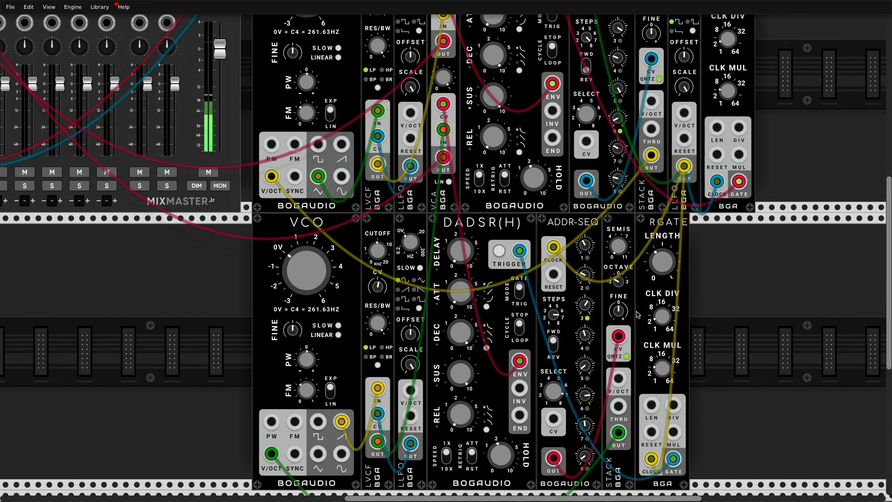
{"action": "right_click", "coordinate": [654, 334]}
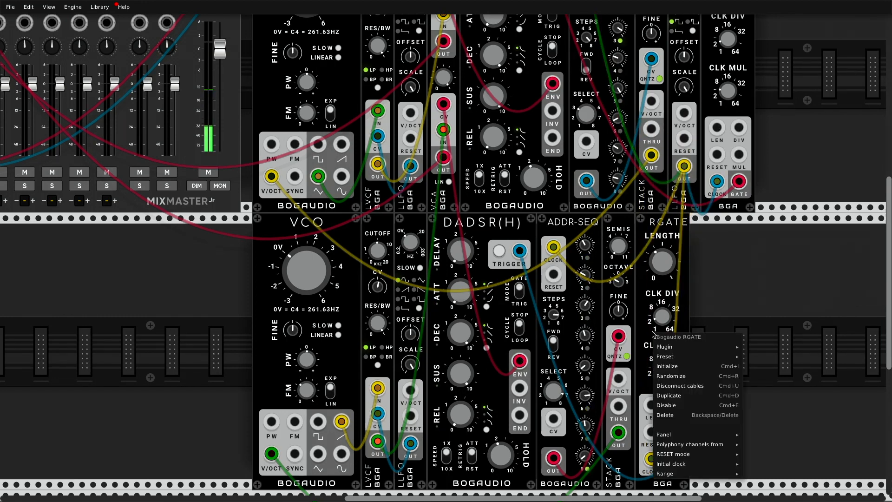
{"action": "left_click", "coordinate": [694, 367]}
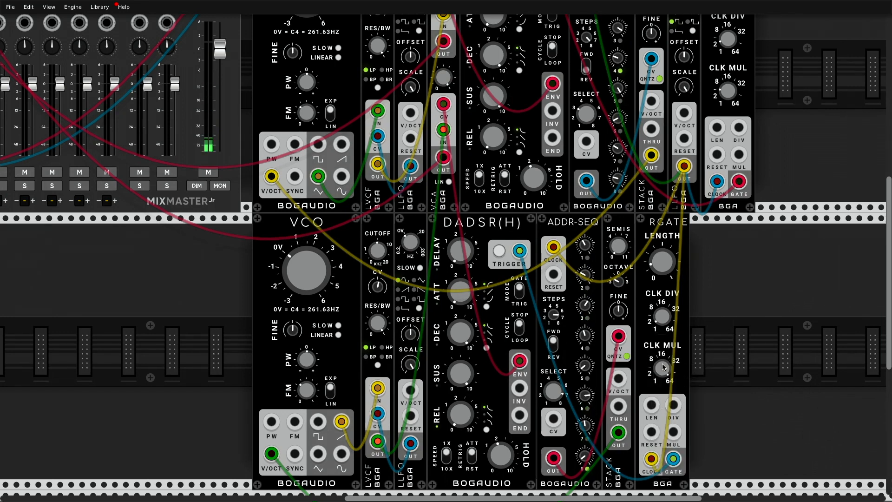
{"action": "left_click_drag", "start_coordinate": [664, 367], "coordinate": [663, 369]}
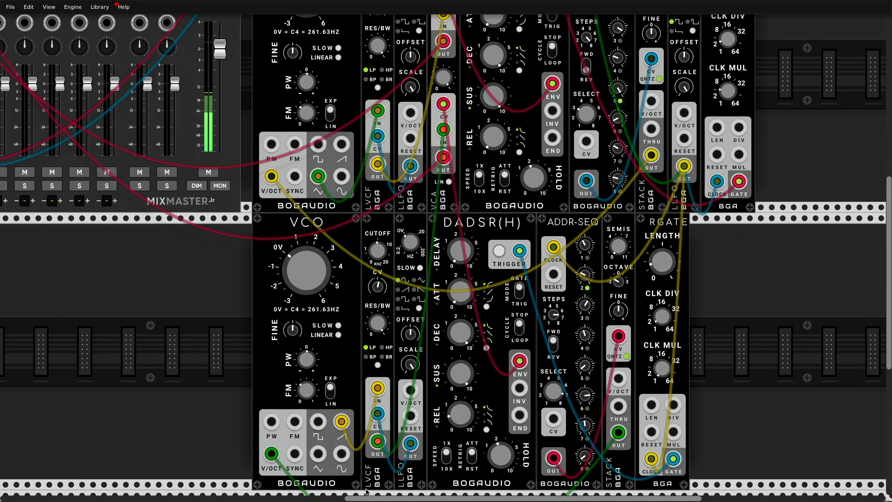
Lower the channel 2 fader slightly on MixMasterJr and unmute channel 1 to play both voices together.
{"action": "left_click_drag", "start_coordinate": [369, 499], "coordinate": [274, 498]}
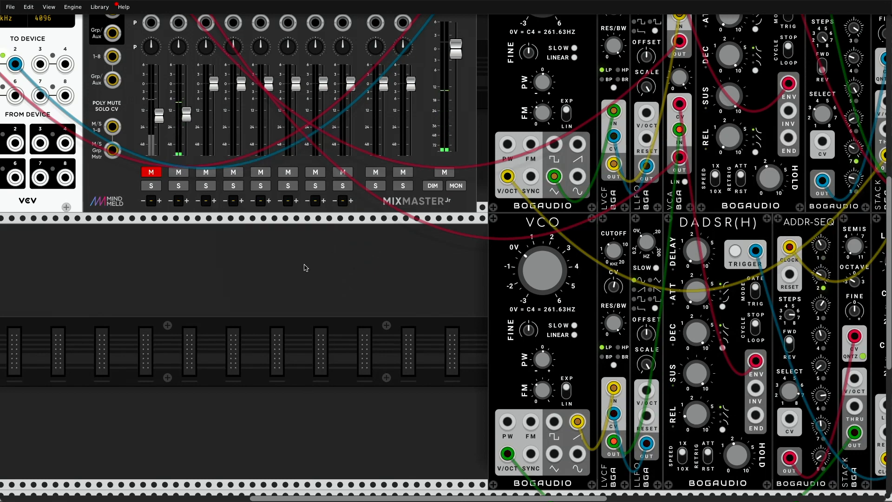
{"action": "scroll", "coordinate": [376, 246], "scroll_direction": "down", "scroll_amount": 1}
{"action": "scroll", "coordinate": [376, 246], "scroll_direction": "up", "scroll_amount": 3}
{"action": "scroll", "coordinate": [376, 246], "scroll_direction": "up", "scroll_amount": 3}
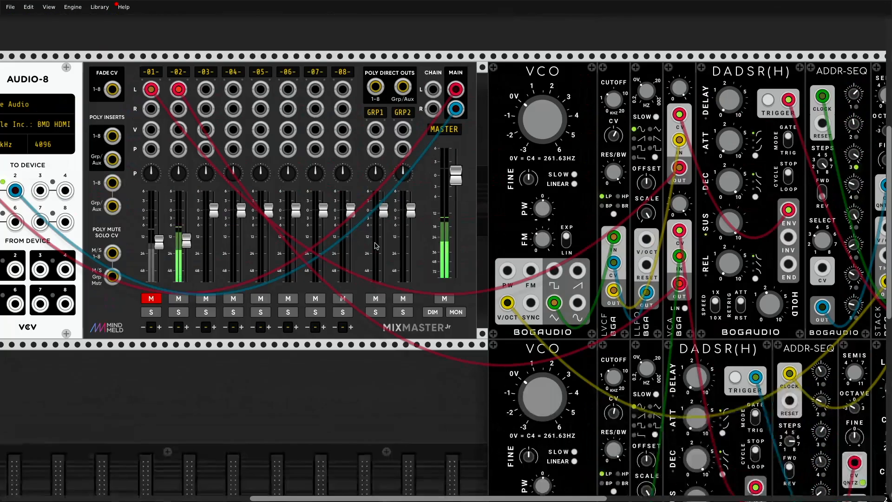
{"action": "left_click_drag", "start_coordinate": [186, 244], "coordinate": [186, 255]}
{"action": "left_click", "coordinate": [145, 300]}
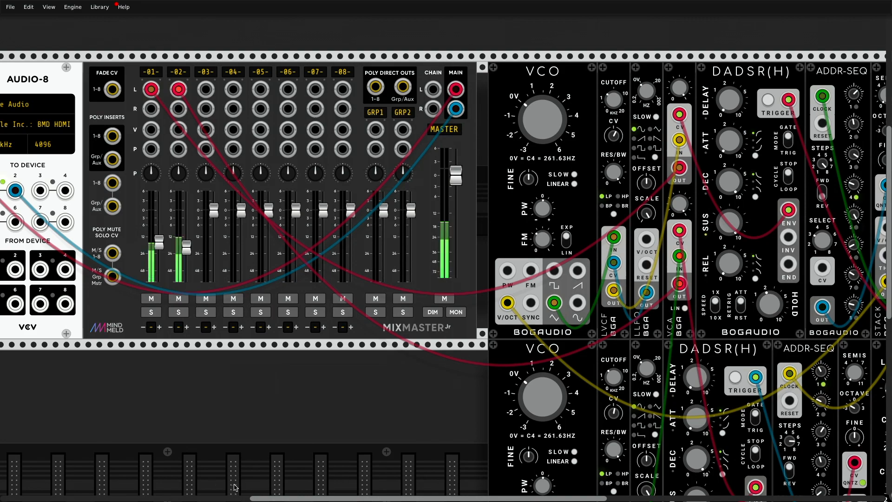
{"action": "left_click_drag", "start_coordinate": [275, 497], "coordinate": [385, 497]}
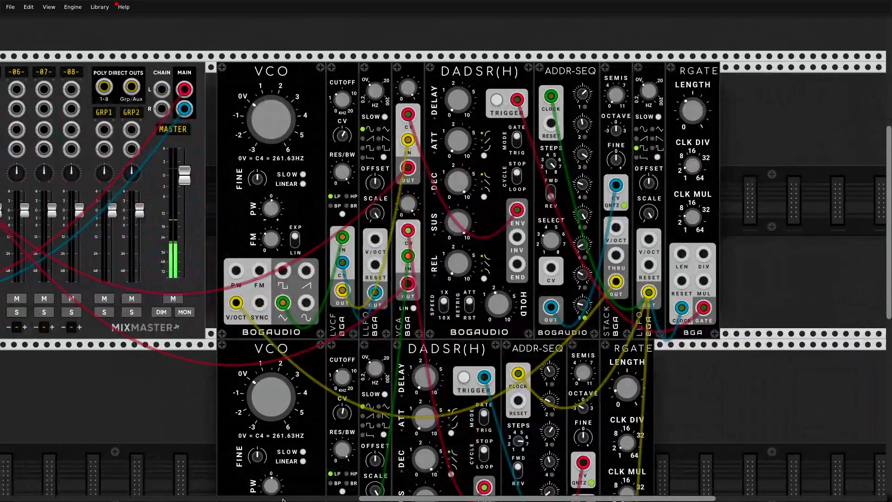
{"action": "scroll", "coordinate": [314, 445], "scroll_direction": "down", "scroll_amount": 3}
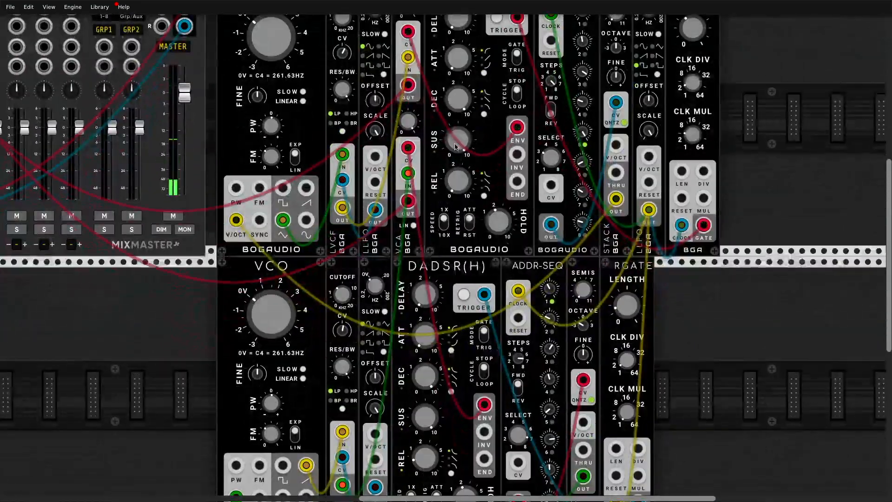
{"action": "scroll", "coordinate": [313, 445], "scroll_direction": "up", "scroll_amount": 3}
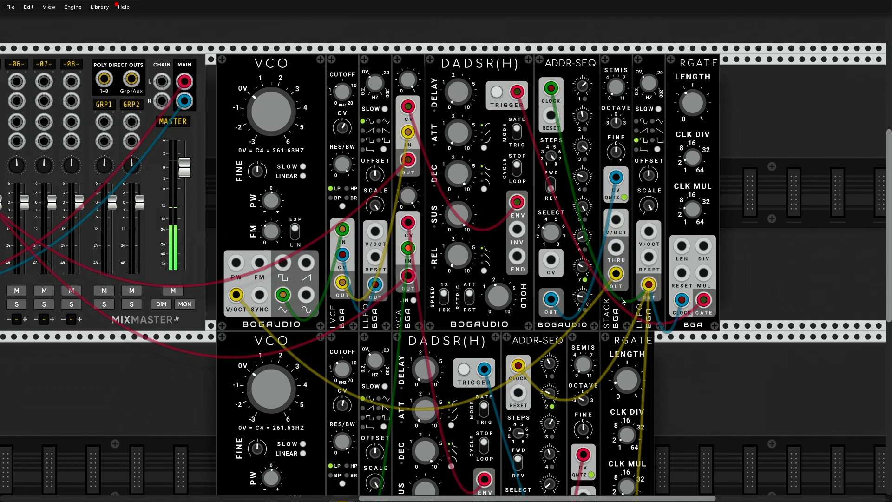
{"action": "scroll", "coordinate": [622, 301], "scroll_direction": "down", "scroll_amount": 4}
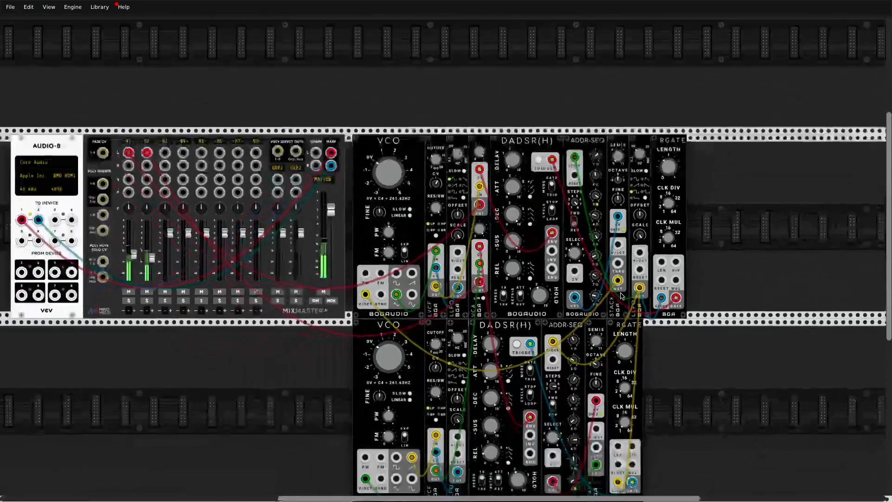
{"action": "scroll", "coordinate": [622, 296], "scroll_direction": "down", "scroll_amount": 4}
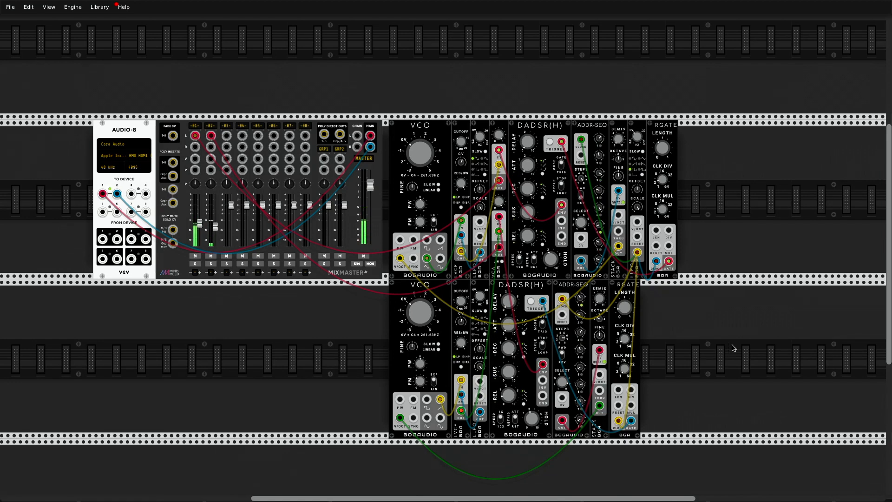
{"action": "right_click", "coordinate": [718, 322]}
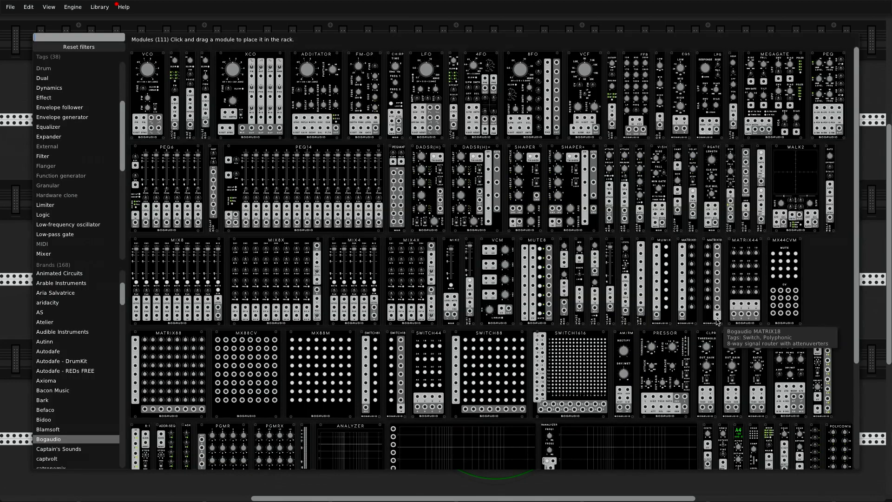
{"action": "left_click", "coordinate": [867, 169]}
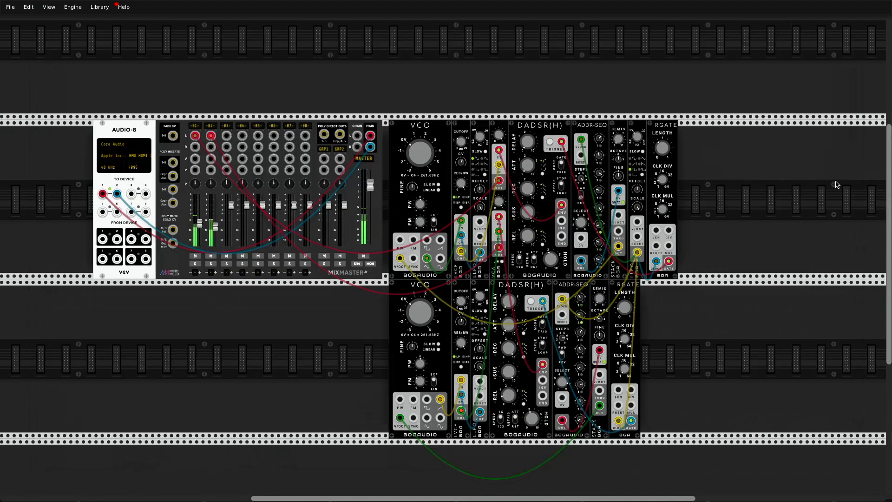